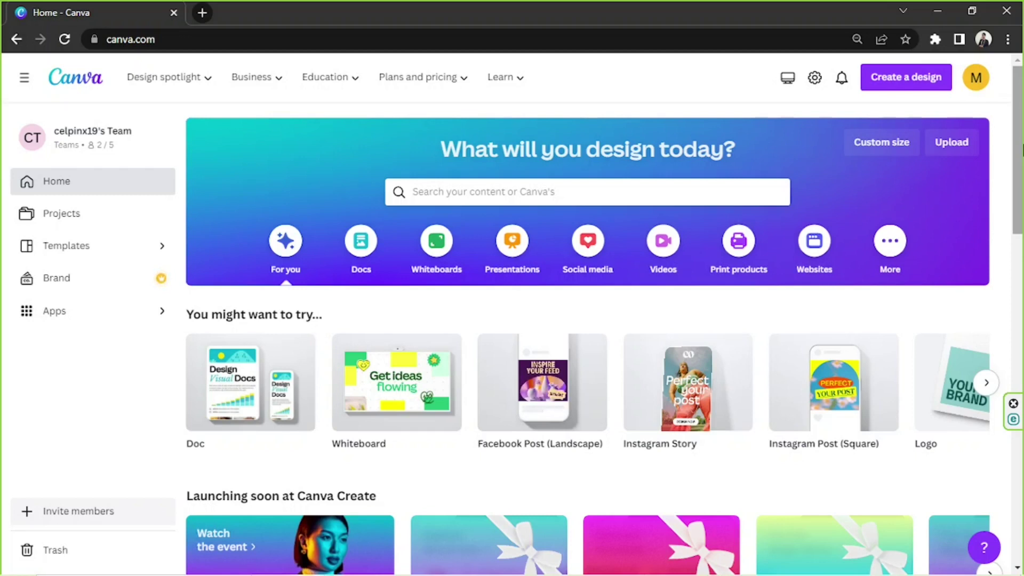
# Search the templates for "daily planner" and show all matching results
pyautogui.click(430, 192)
pyautogui.write('daily planner')
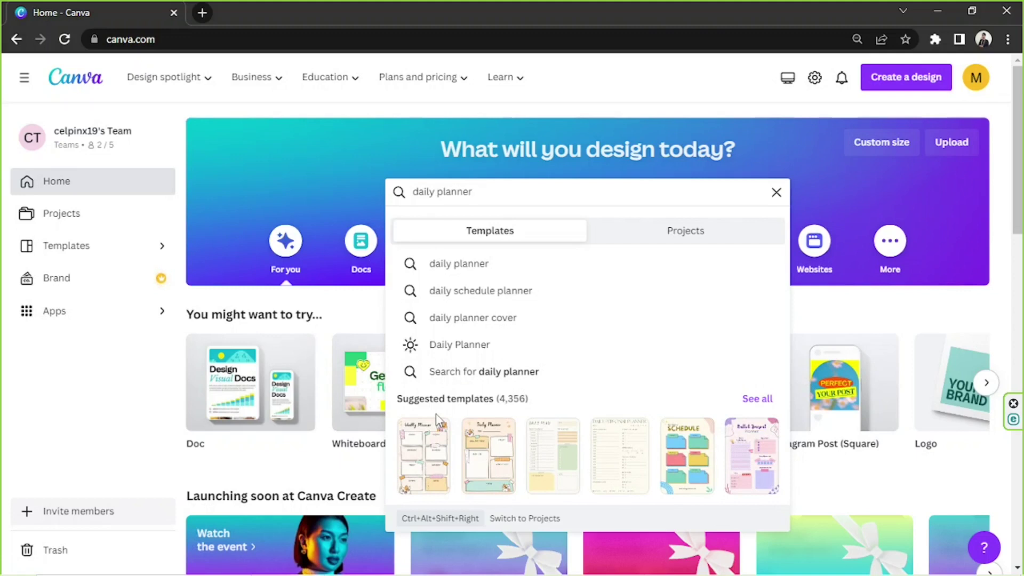
pyautogui.click(757, 399)
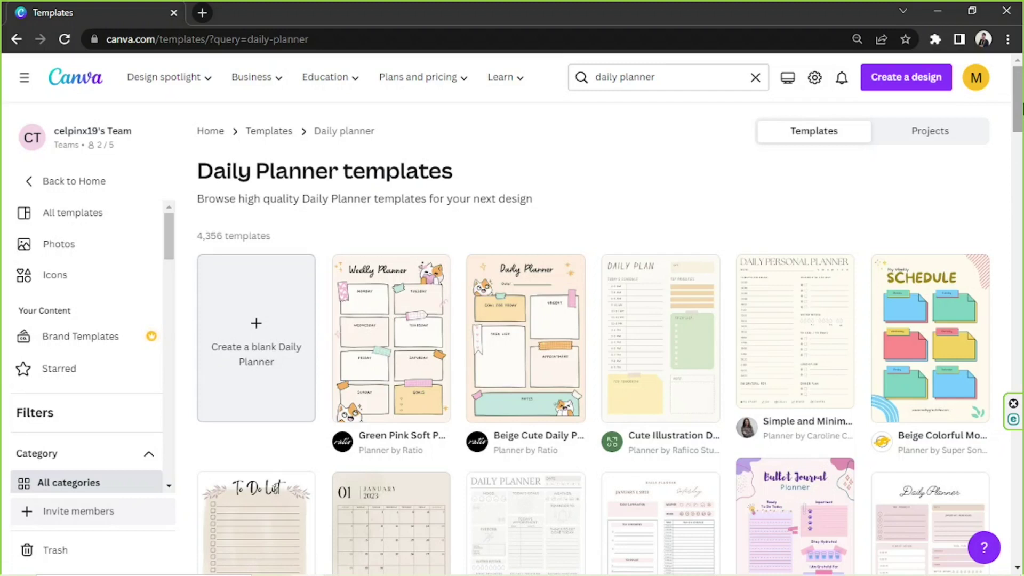
# Choose the Green and Gray Illustration Daily Planner Weekly Schedule Planner template from the results and open it for customizing
pyautogui.moveTo(1022, 109); pyautogui.dragTo(1022, 224)
pyautogui.scroll(-12, 1022, 222)
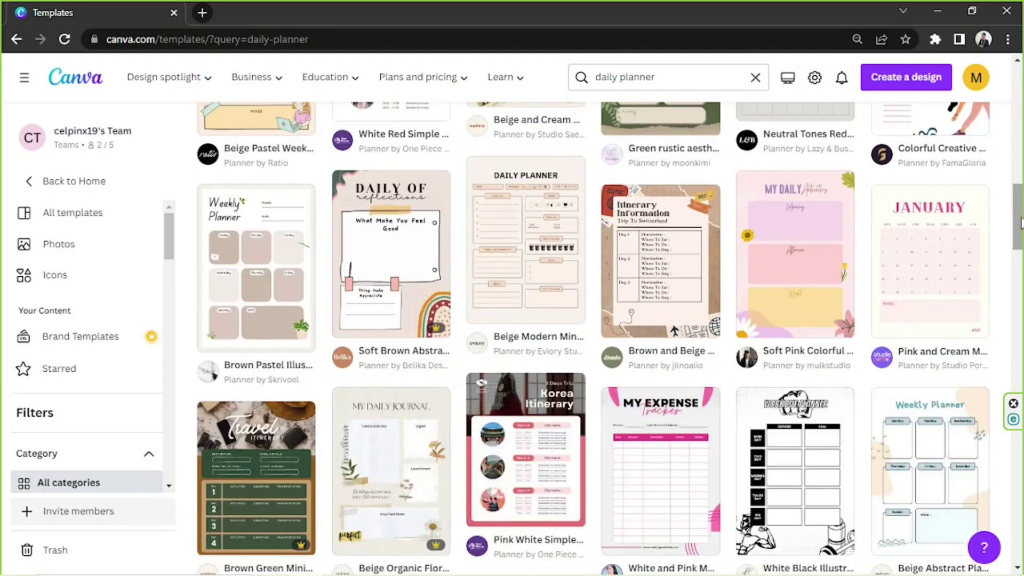
pyautogui.scroll(-13, 1022, 222)
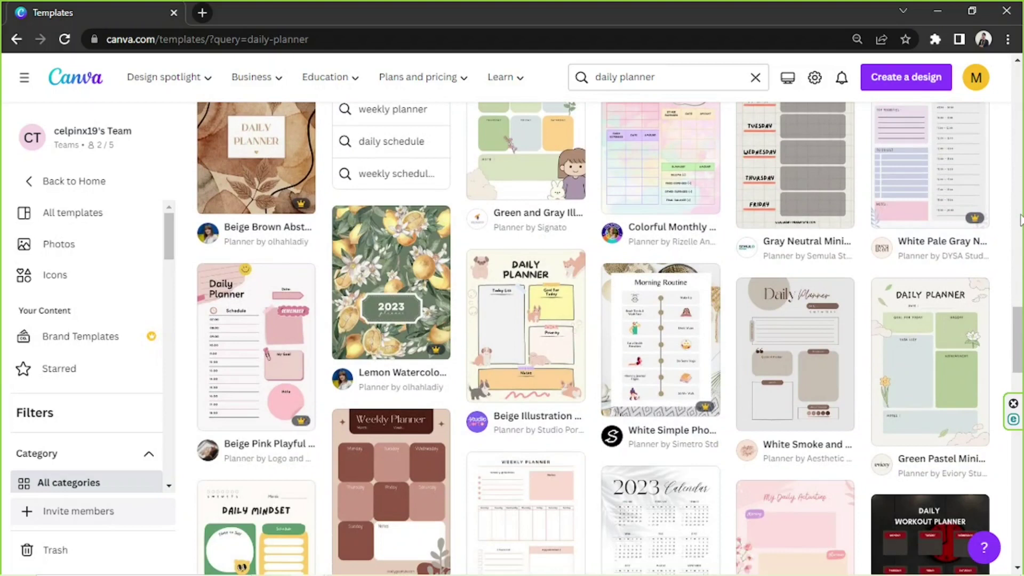
pyautogui.scroll(1, 1020, 220)
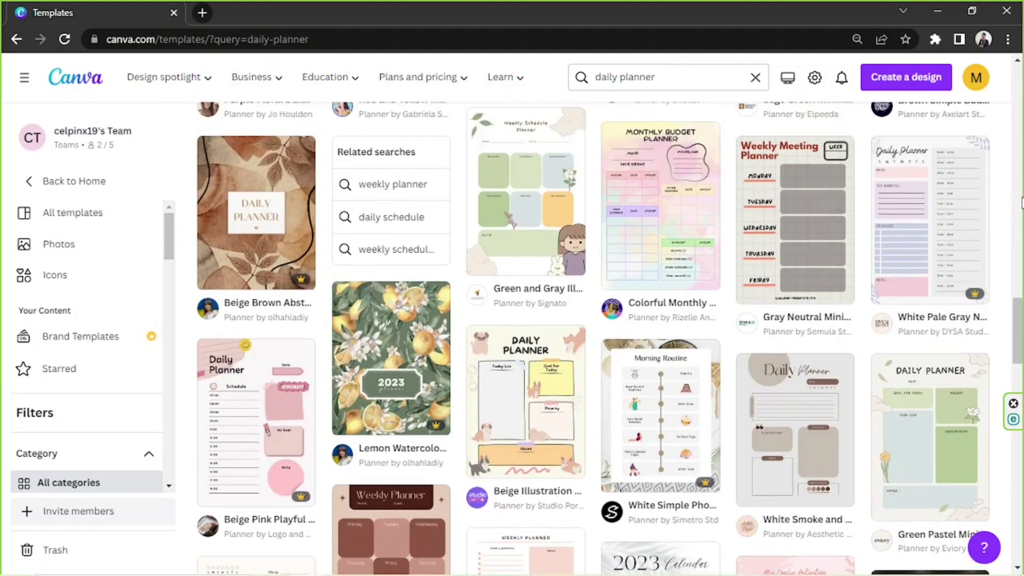
pyautogui.click(524, 173)
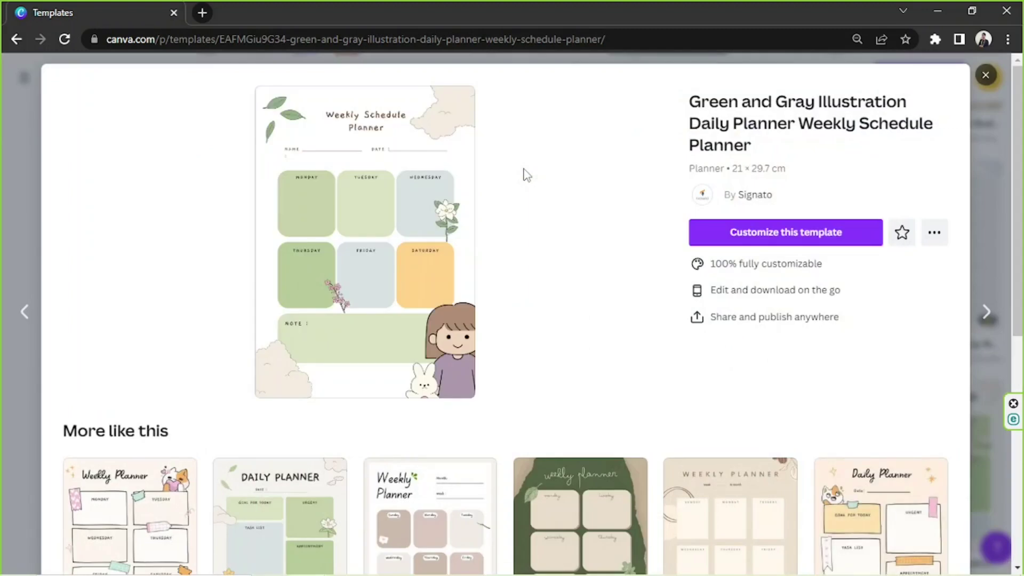
pyautogui.click(800, 234)
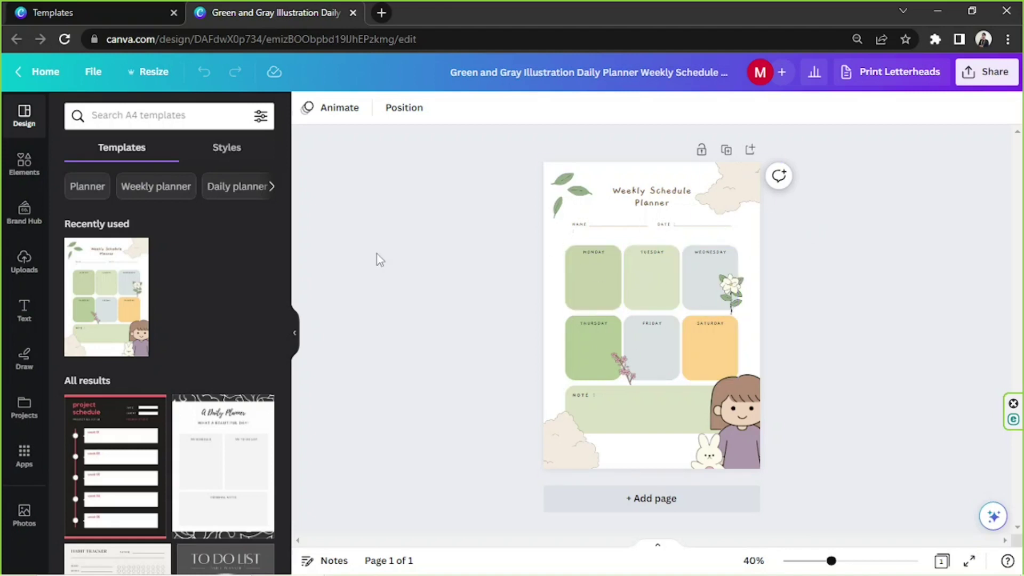
# Try purple, pink and peach document colors on the planner page's background, settling on the light beige one
pyautogui.click(295, 336)
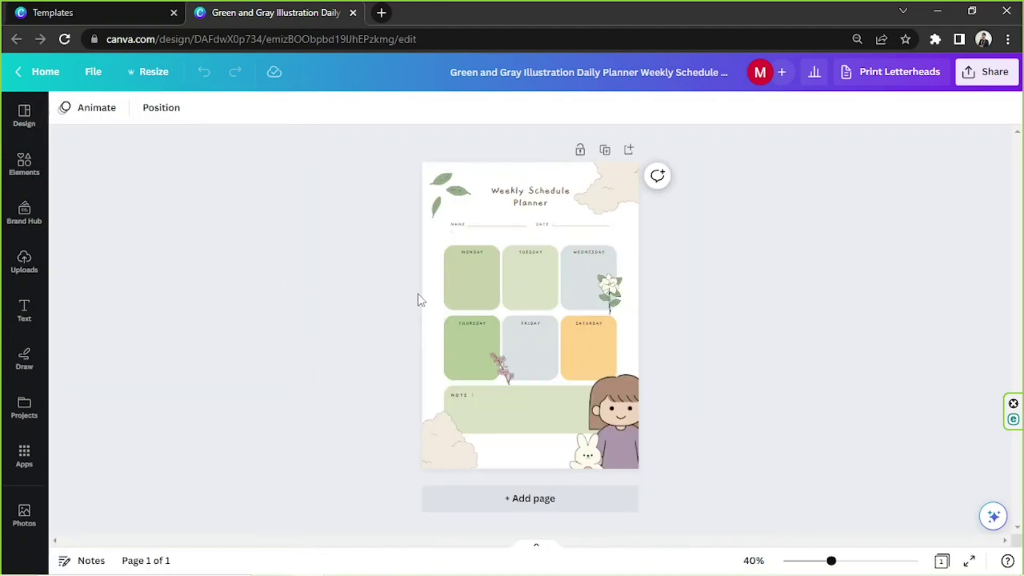
pyautogui.click(431, 267)
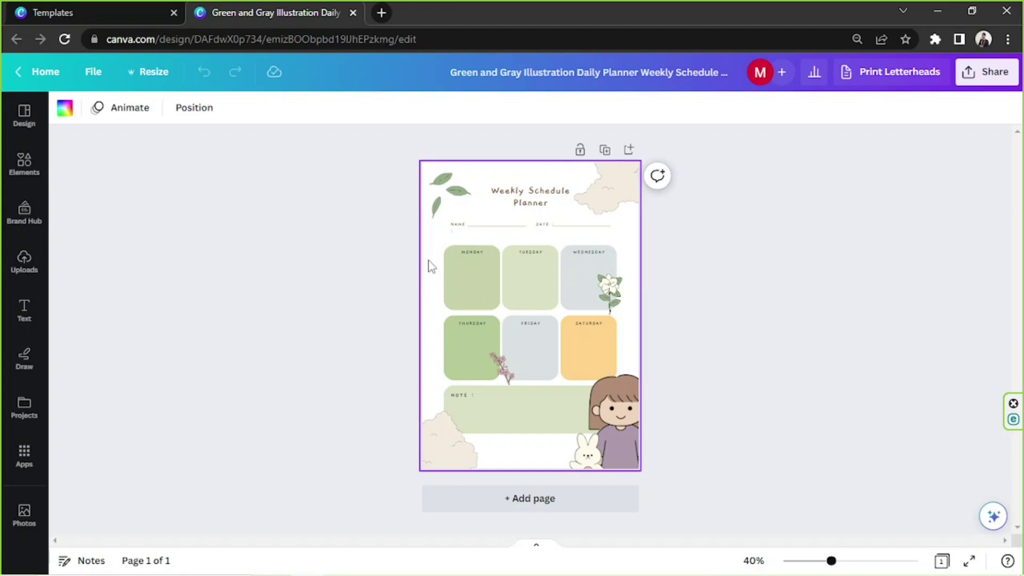
pyautogui.click(65, 108)
pyautogui.click(187, 190)
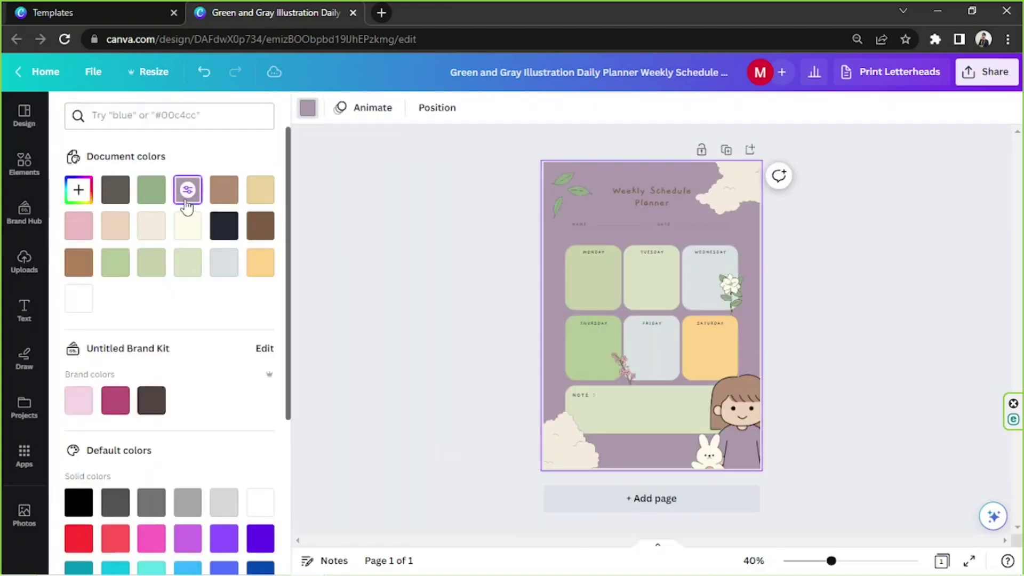
pyautogui.click(77, 226)
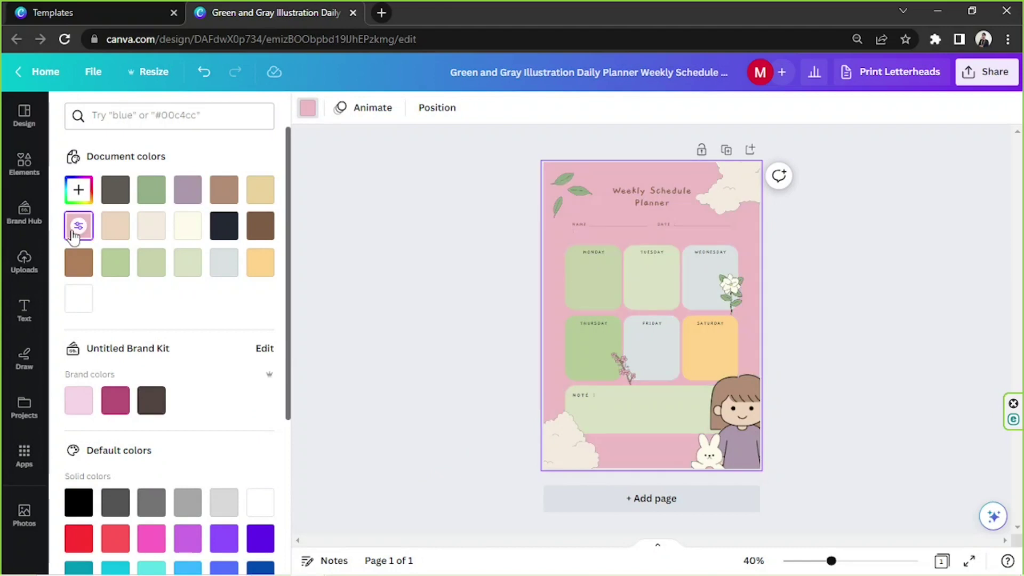
pyautogui.click(118, 227)
pyautogui.click(147, 233)
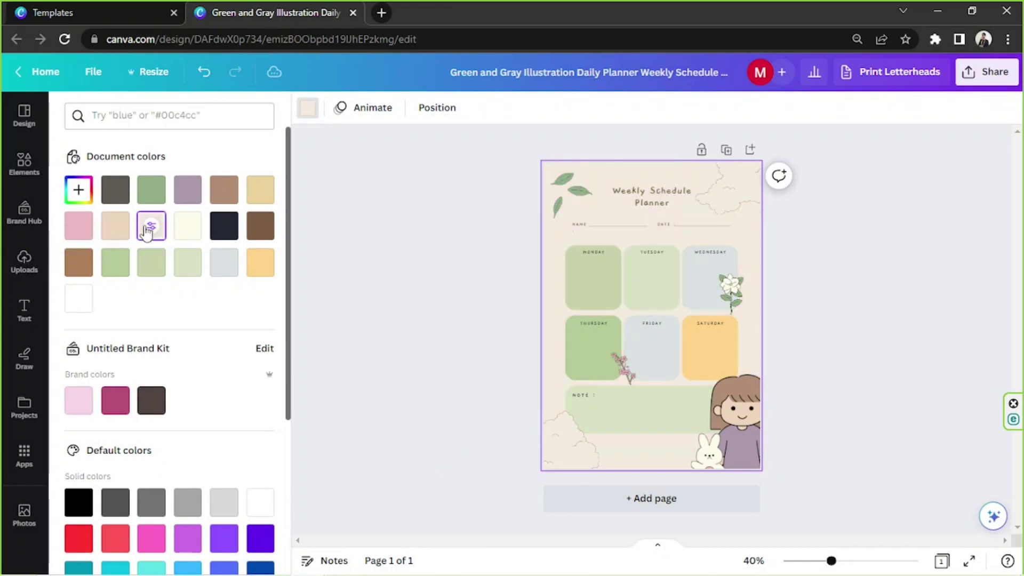
pyautogui.click(375, 274)
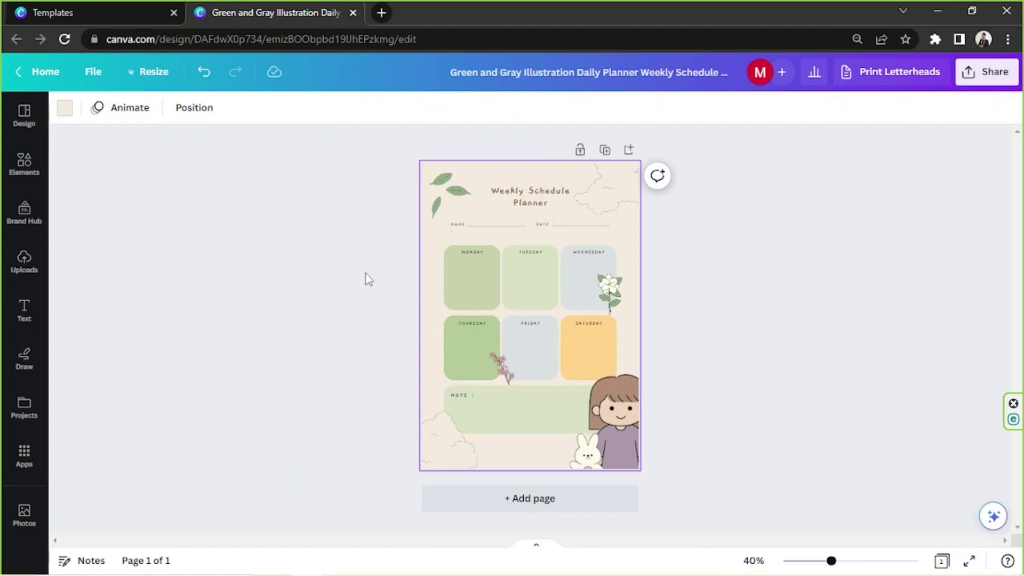
# Recolor the Monday box with the pink document color, trying the purple one first
pyautogui.click(465, 302)
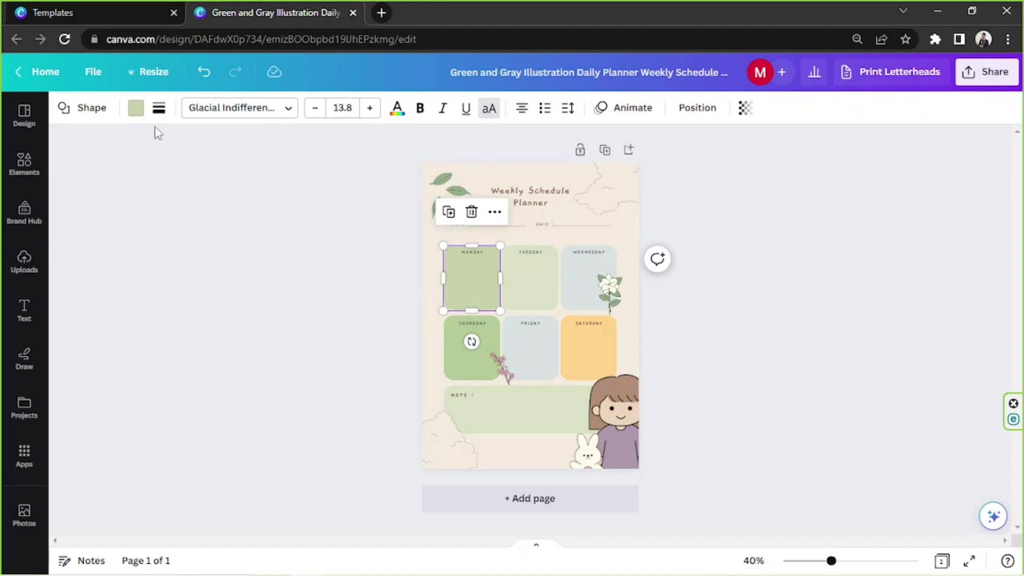
pyautogui.click(479, 286)
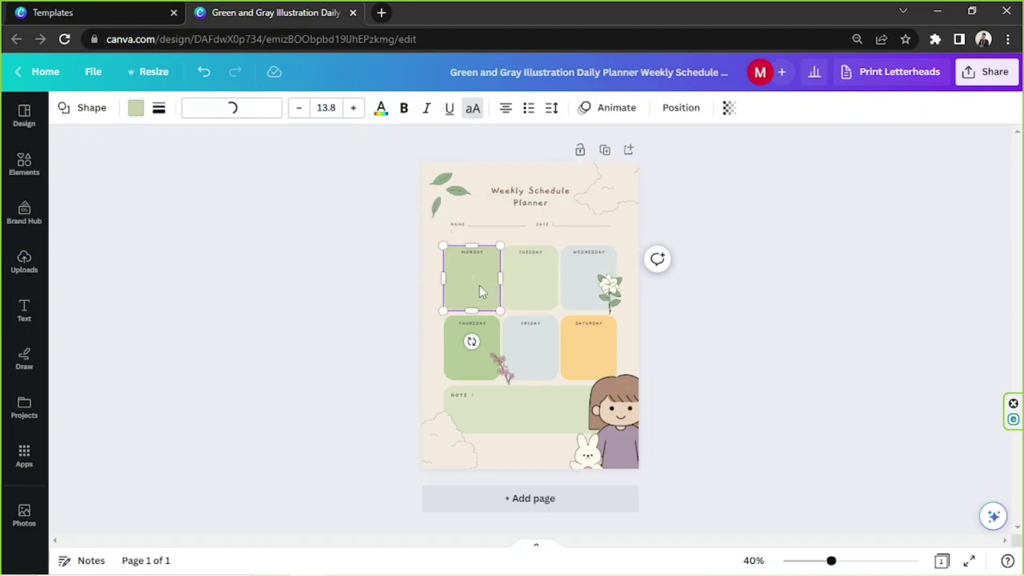
pyautogui.click(135, 109)
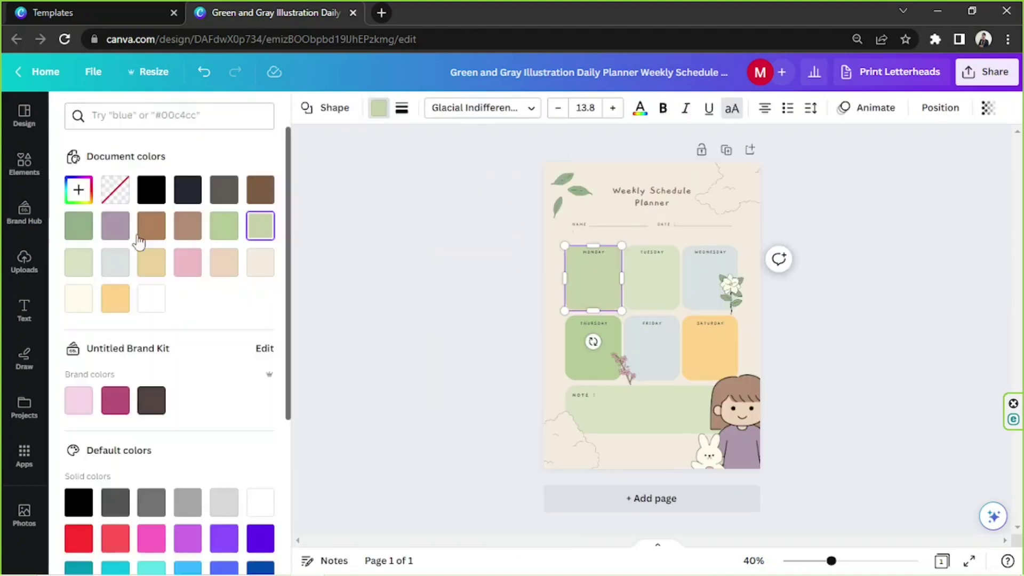
pyautogui.click(115, 227)
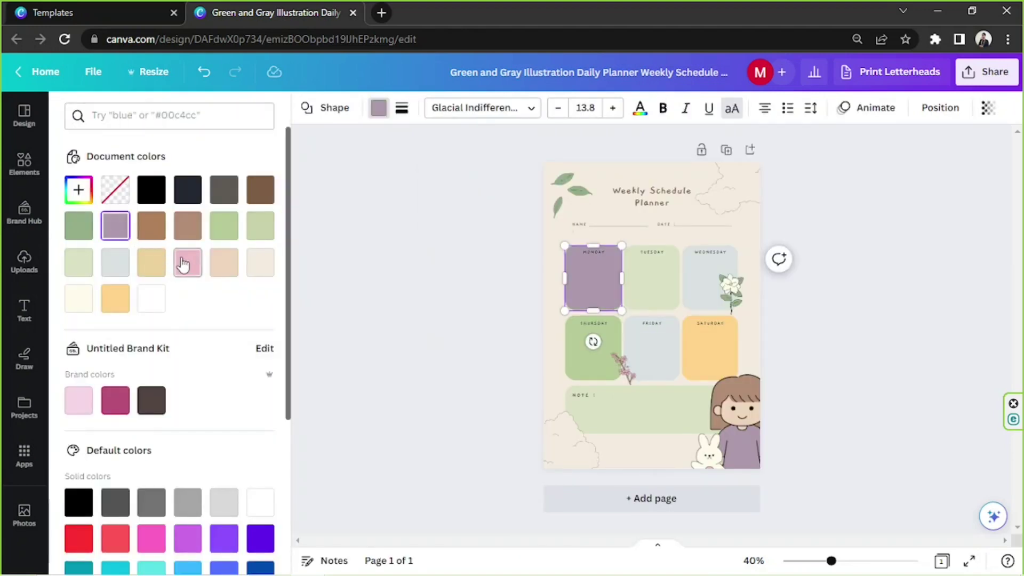
pyautogui.click(187, 263)
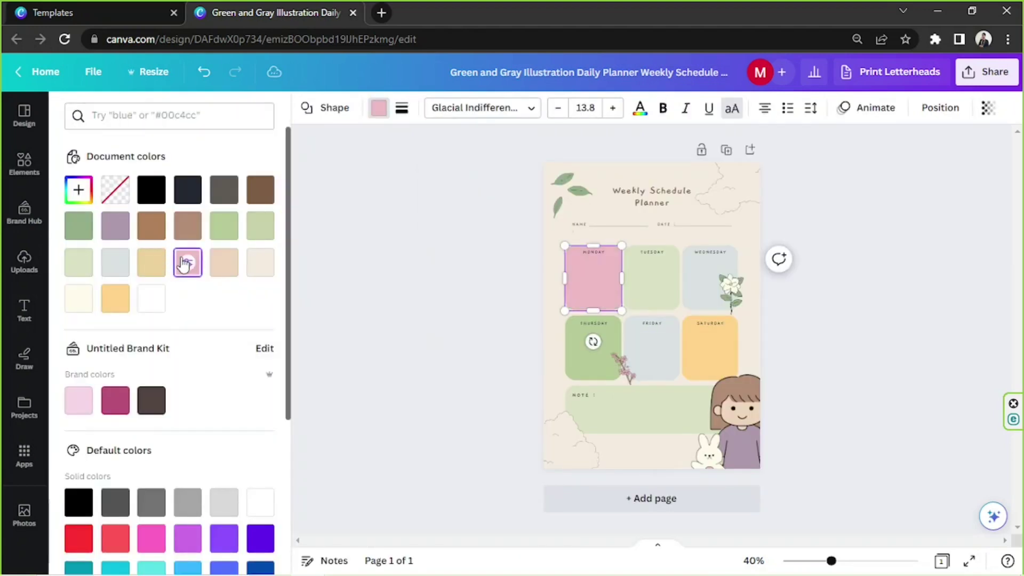
pyautogui.click(847, 319)
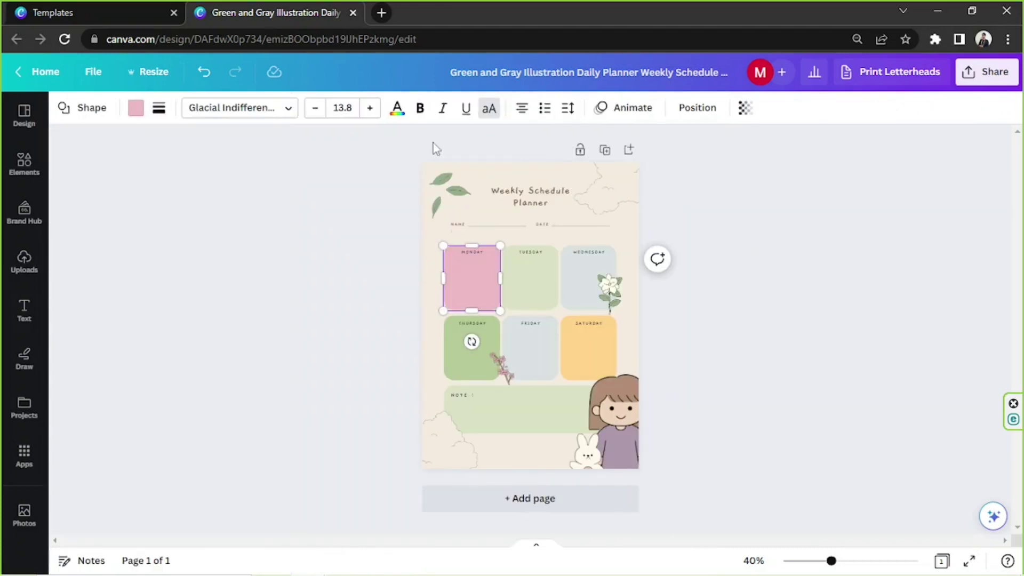
# Delete the lowest of the three green leaves beside the planner title
pyautogui.click(436, 207)
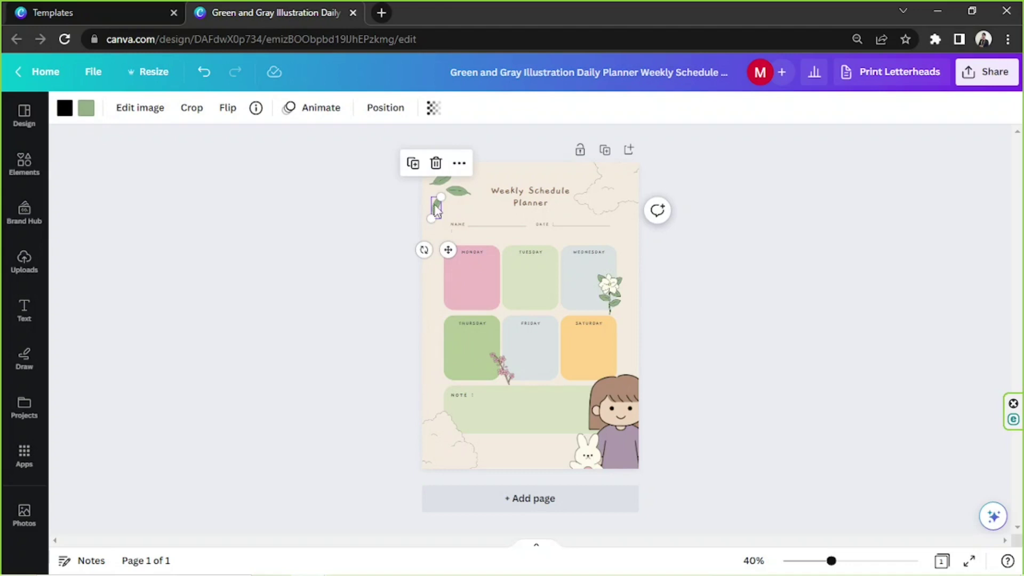
pyautogui.click(436, 164)
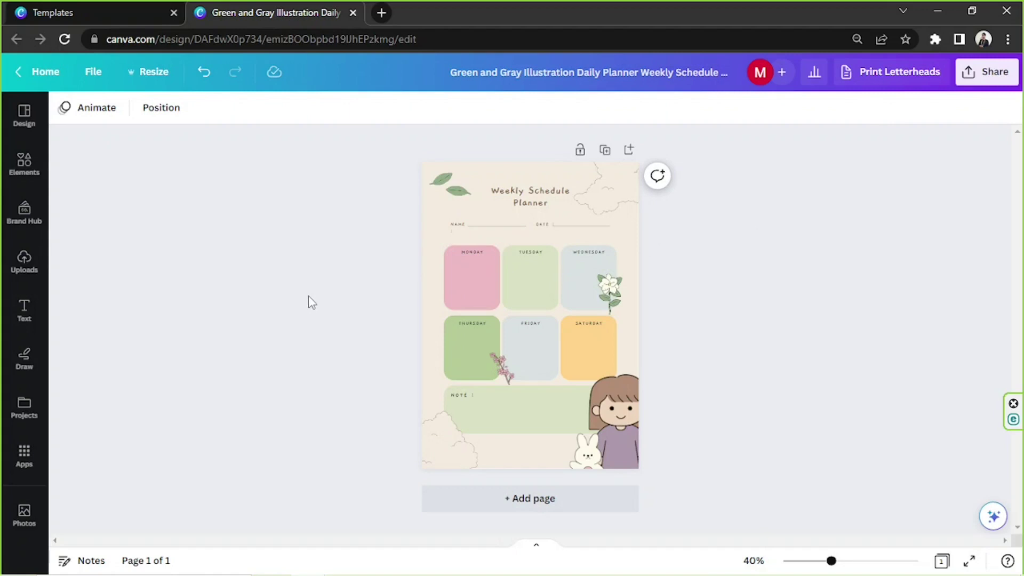
# Search the elements for "flower" and browse the graphics and photos results
pyautogui.click(22, 168)
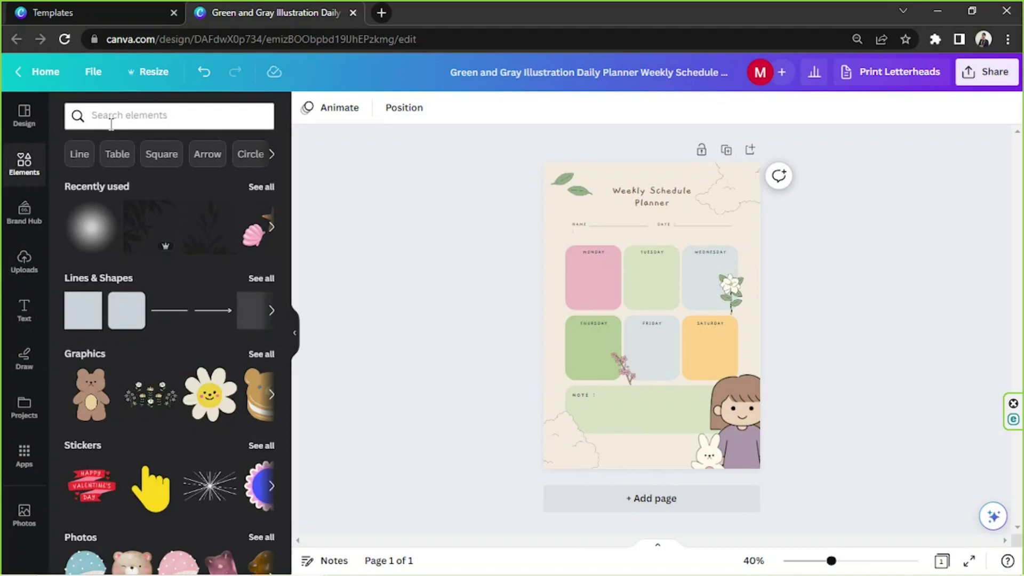
pyautogui.click(111, 124)
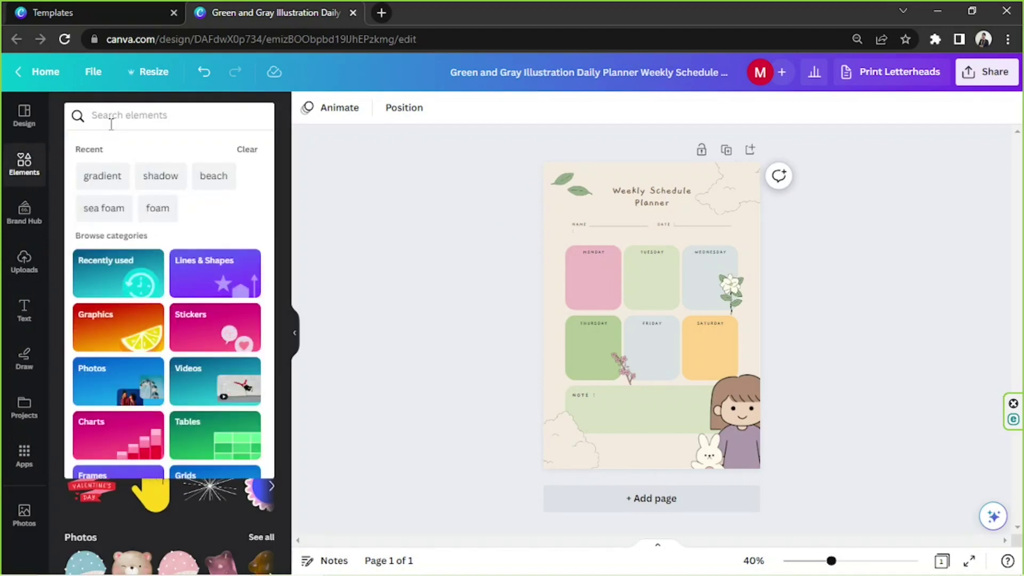
pyautogui.write('flower')
pyautogui.press('Return')
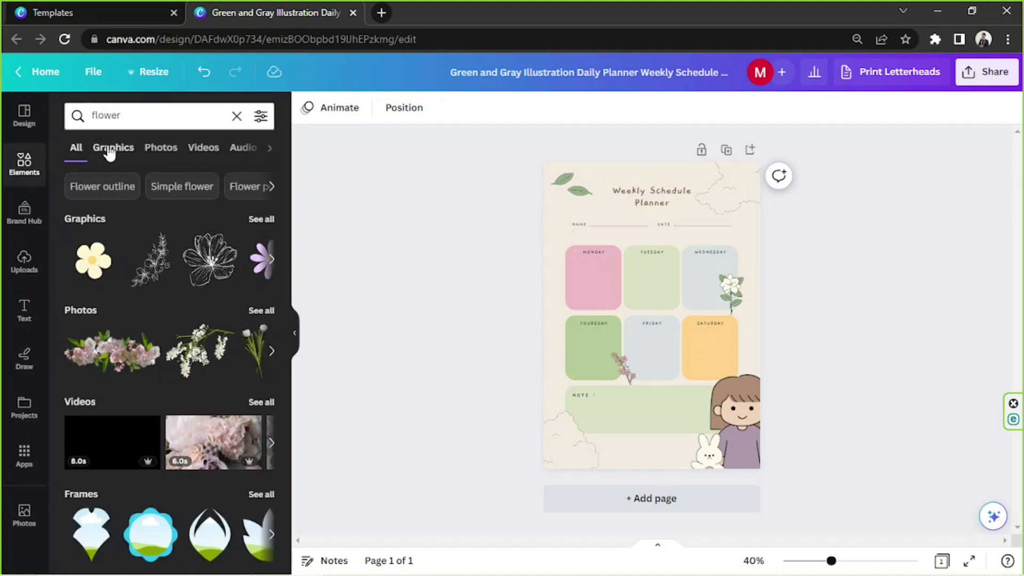
pyautogui.click(109, 152)
pyautogui.scroll(-5, 109, 245)
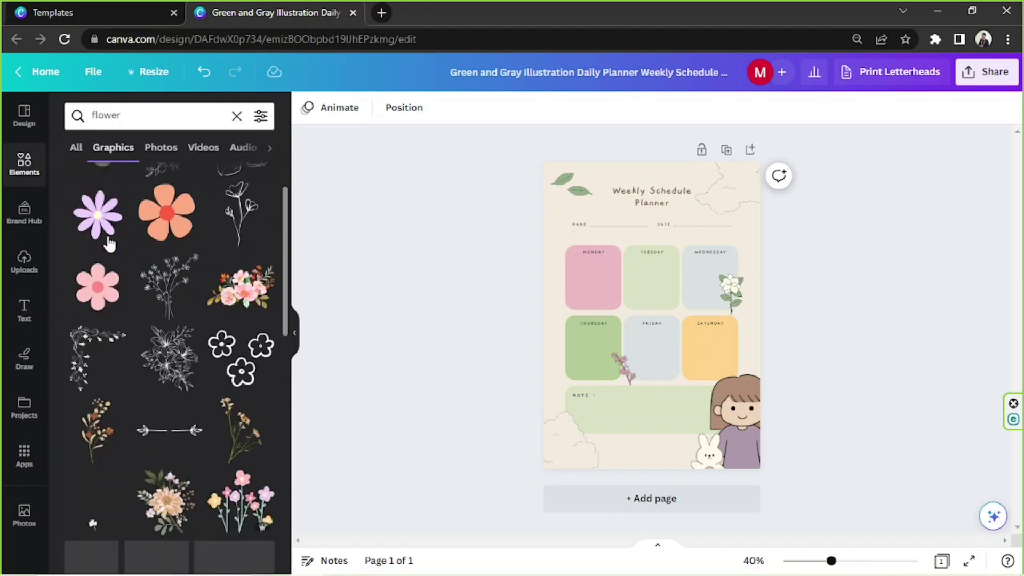
pyautogui.click(160, 151)
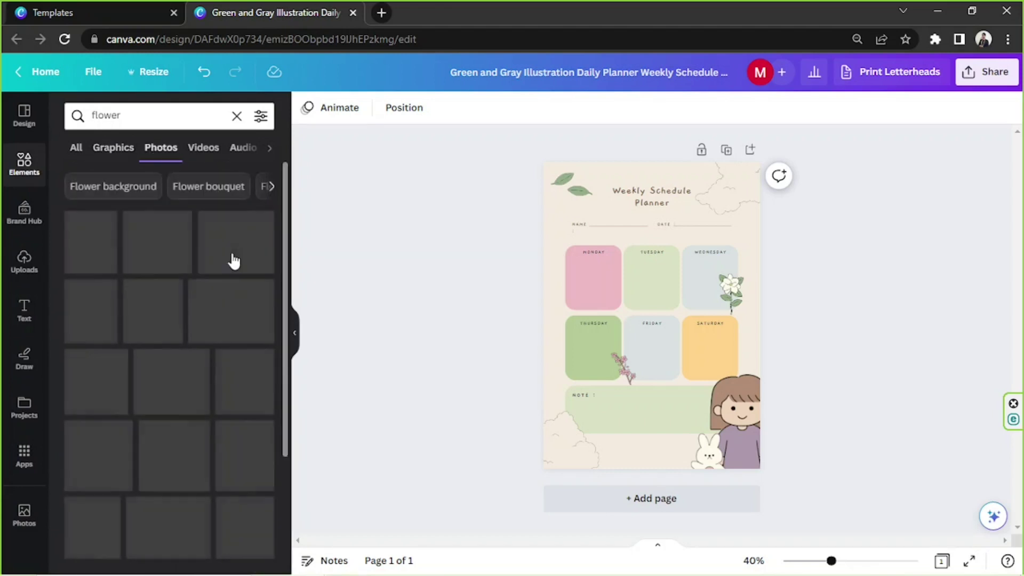
pyautogui.click(114, 149)
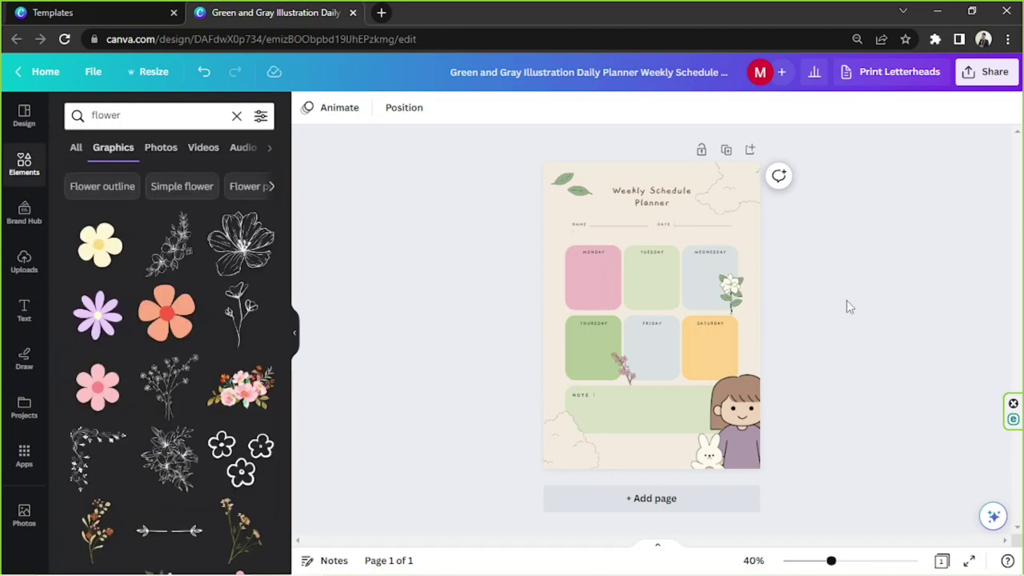
pyautogui.click(295, 333)
# Replace the planner's "Weekly Schedule Planner" title text with "My Daily Planner"
pyautogui.moveTo(828, 565); pyautogui.dragTo(839, 563)
pyautogui.scroll(1, 701, 487)
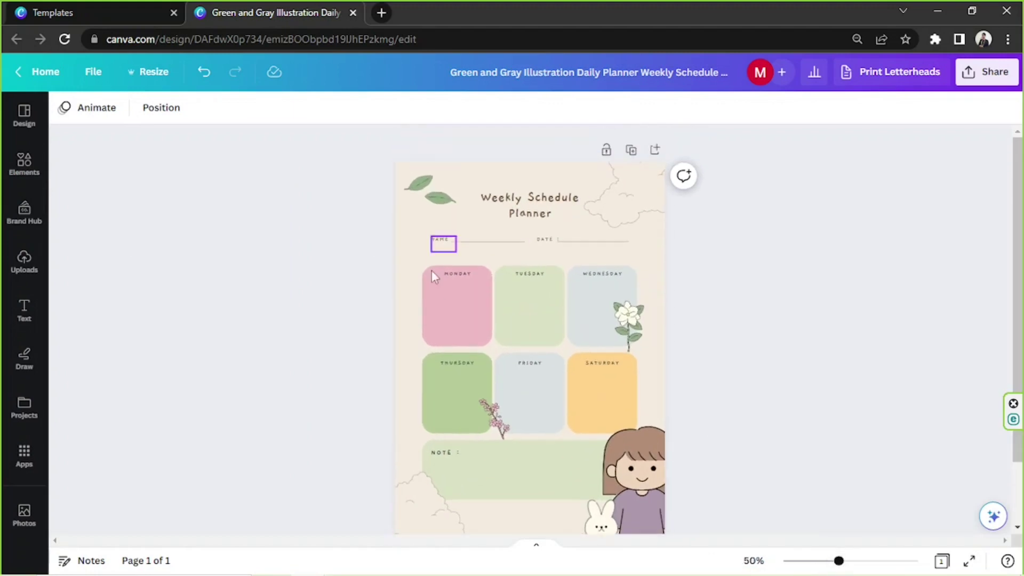
pyautogui.click(553, 213)
pyautogui.click(554, 212)
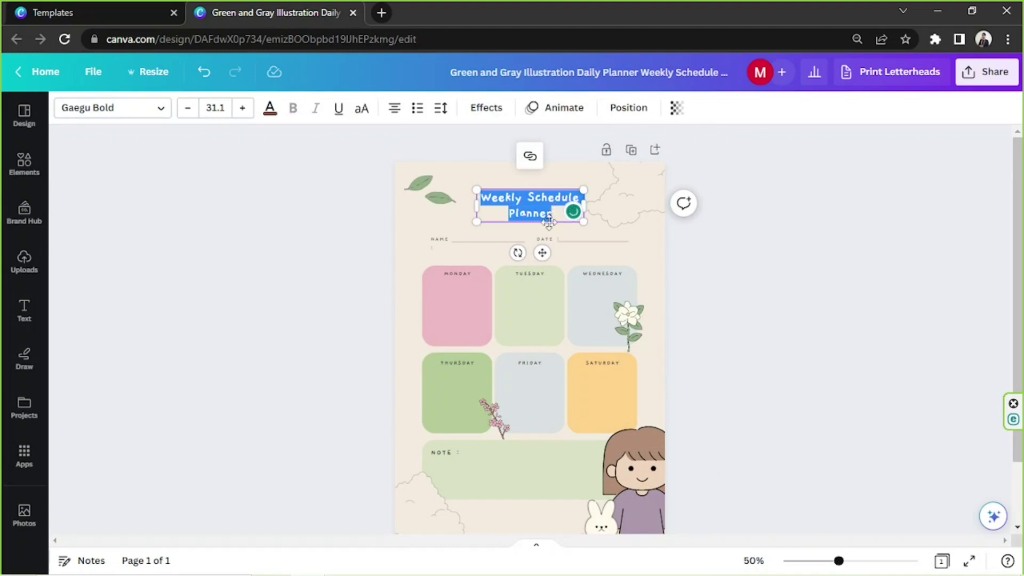
pyautogui.click(554, 212)
pyautogui.moveTo(554, 213); pyautogui.dragTo(479, 199)
pyautogui.press('BackSpace')
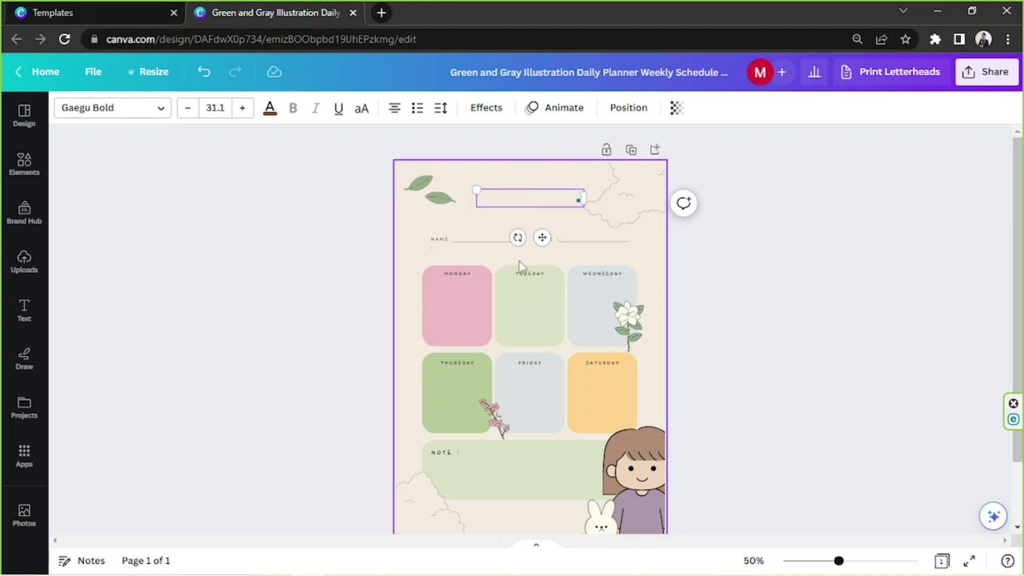
pyautogui.write('My Daily Planner')
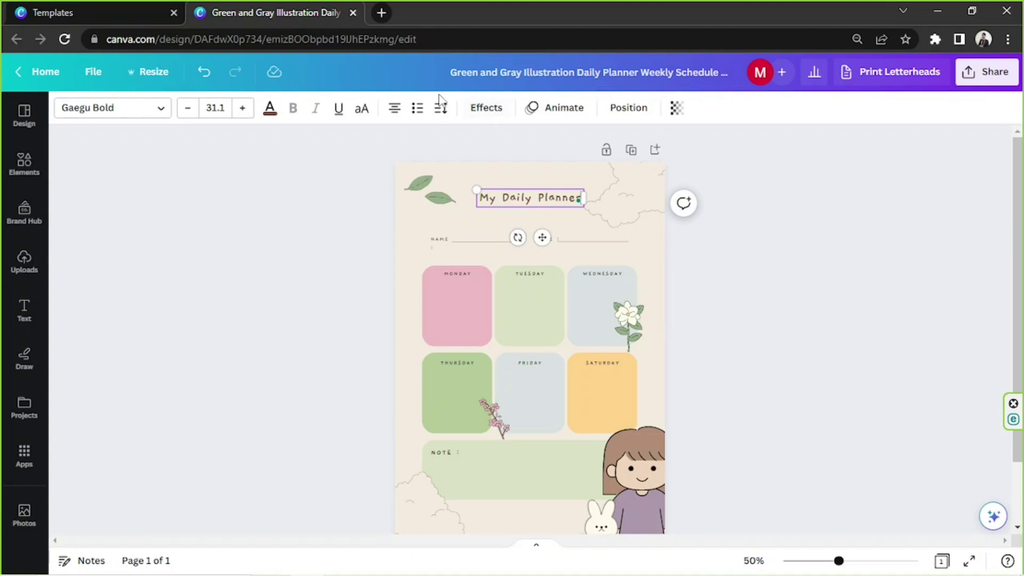
# Change the title's font to ไอติม and set its size to 32.1
pyautogui.click(121, 107)
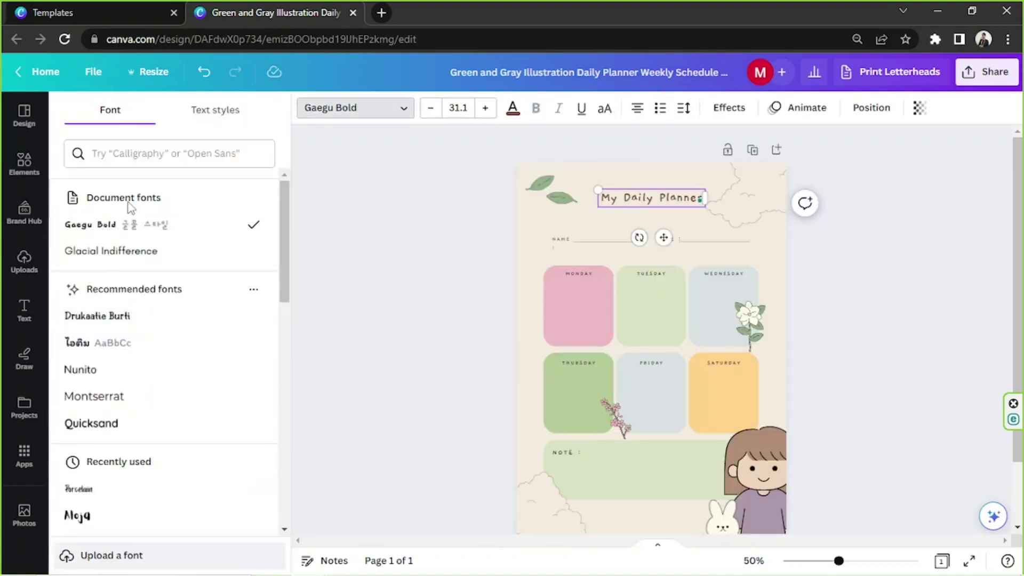
pyautogui.click(119, 348)
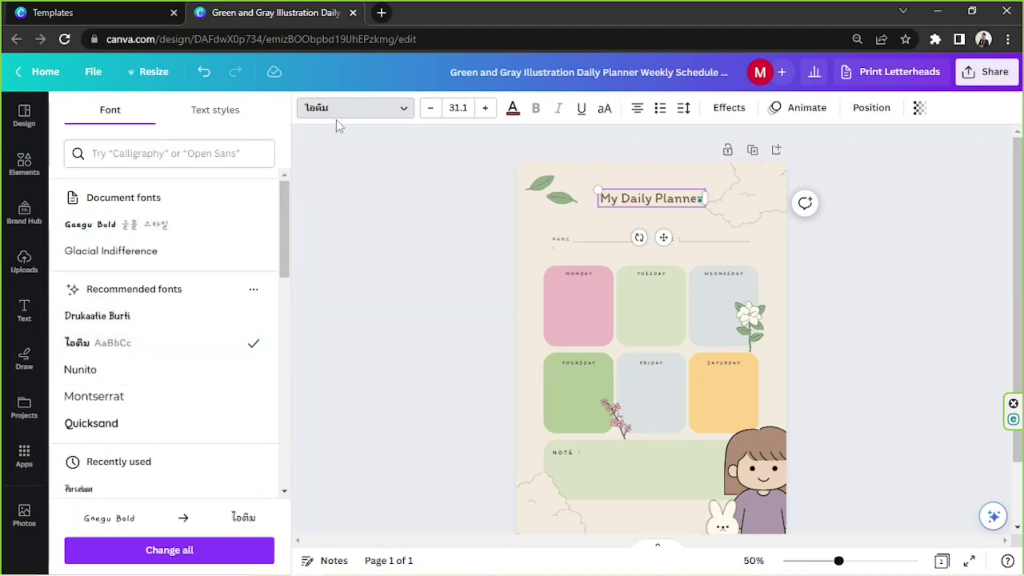
pyautogui.click(485, 108)
pyautogui.click(484, 108)
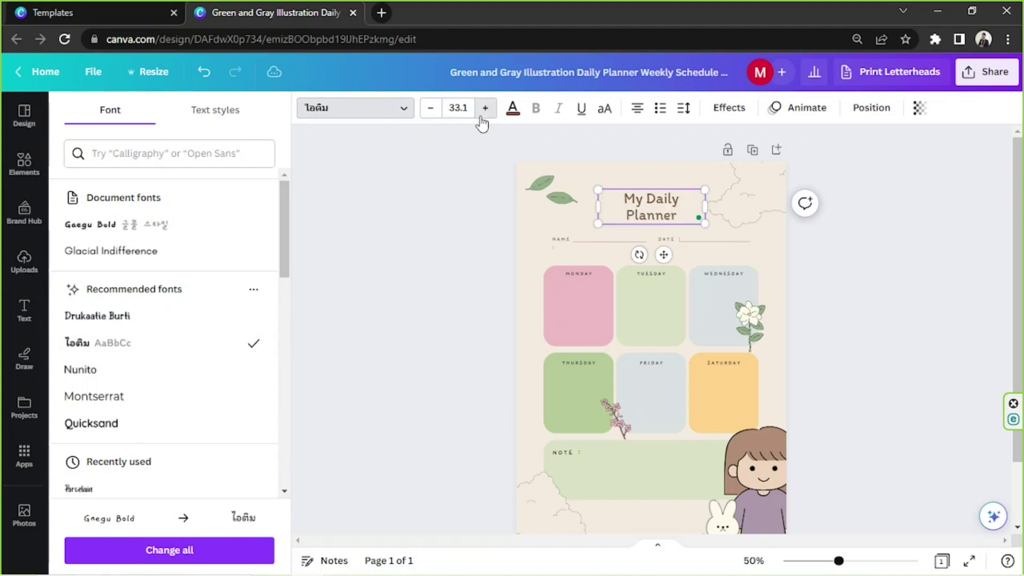
pyautogui.click(430, 108)
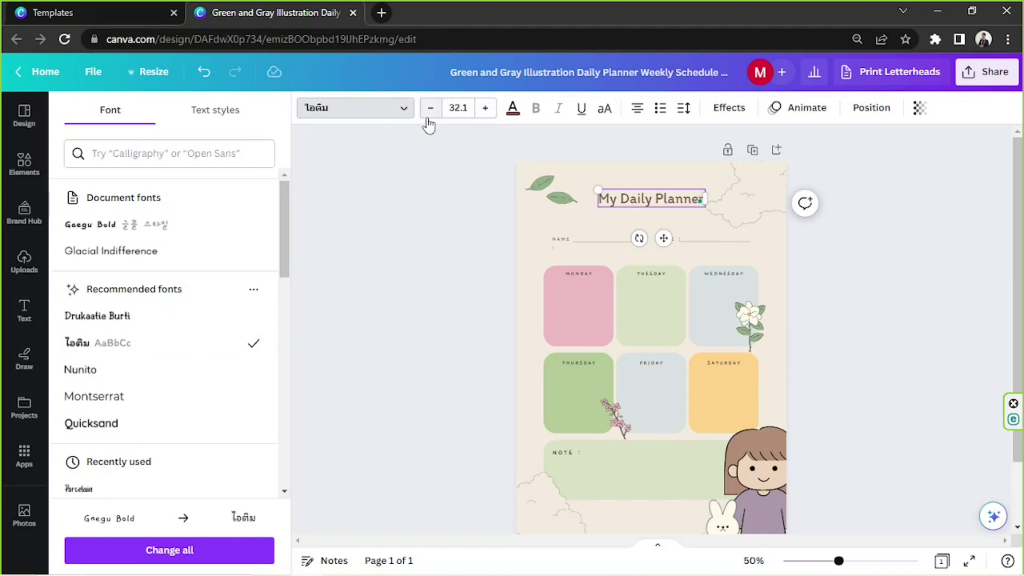
# Try black, gray and dark brown on the "My Daily Planner" title and set its text color to light brown
pyautogui.click(113, 191)
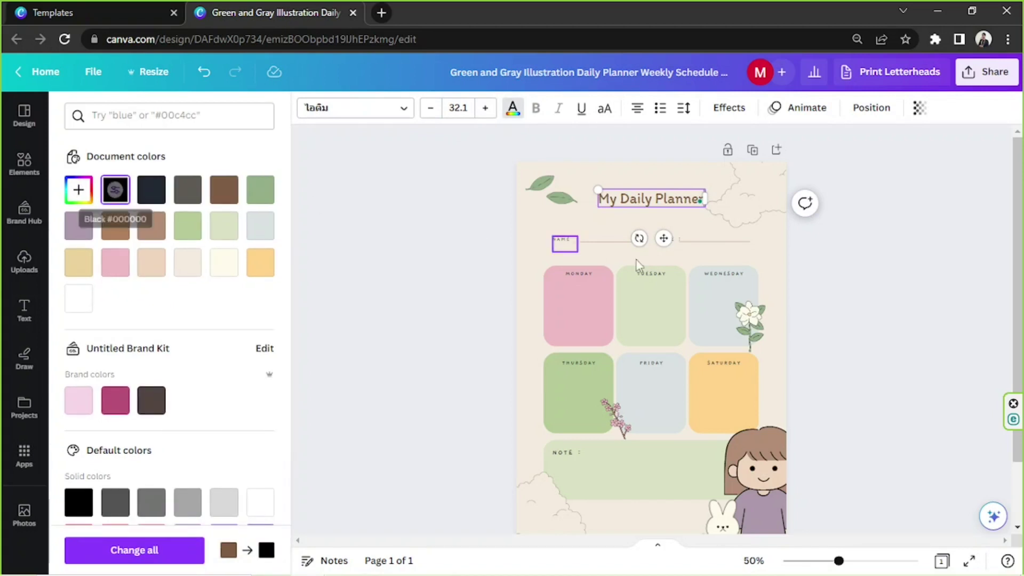
pyautogui.hotkey('ctrl', 'z')
pyautogui.click(117, 189)
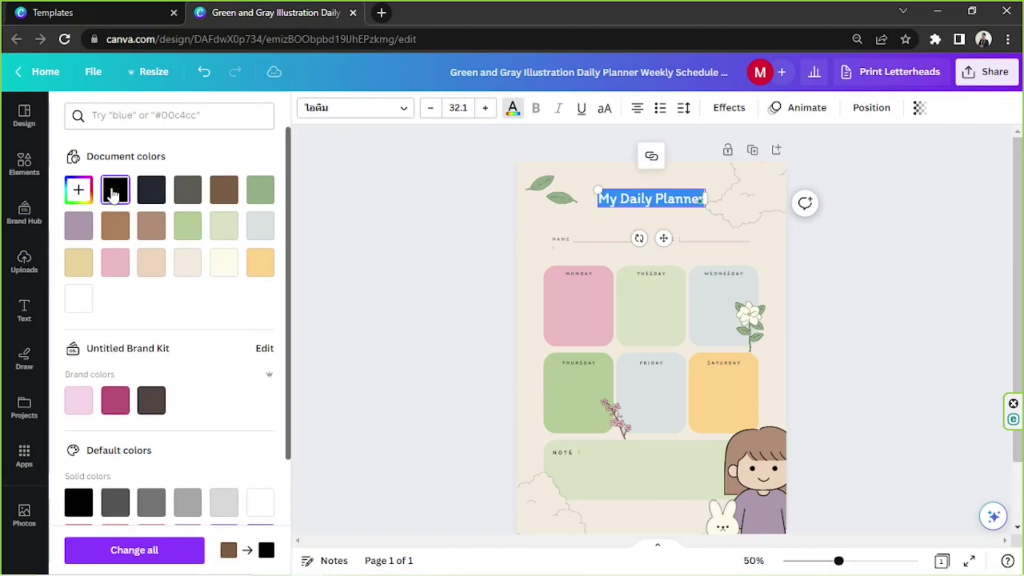
pyautogui.click(188, 191)
pyautogui.click(219, 200)
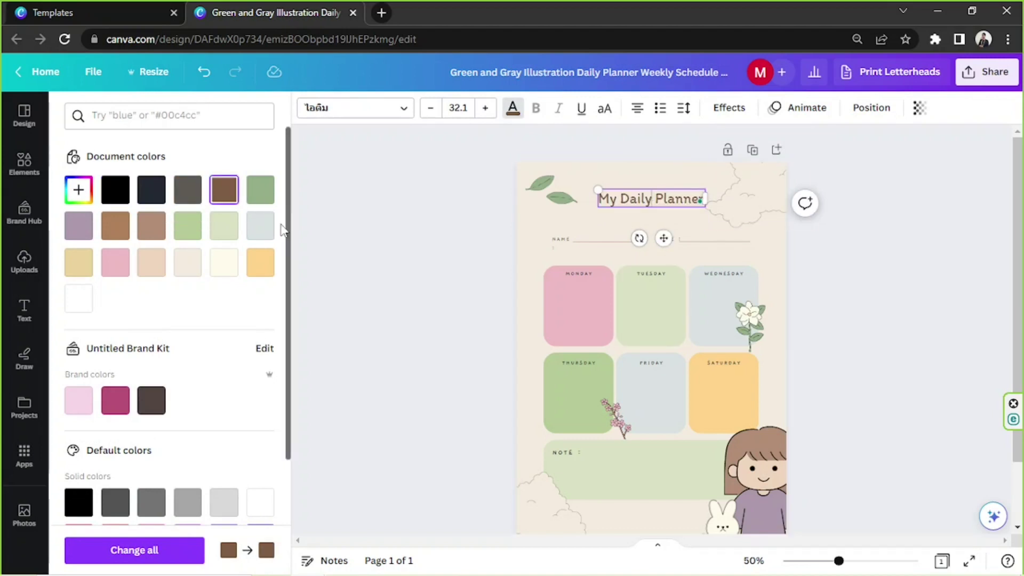
pyautogui.click(115, 225)
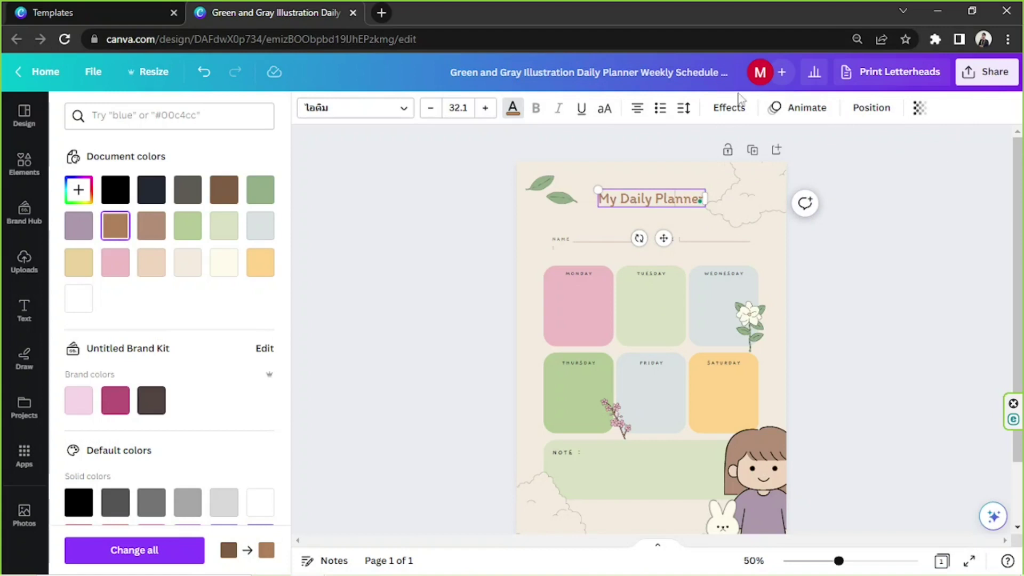
pyautogui.click(870, 253)
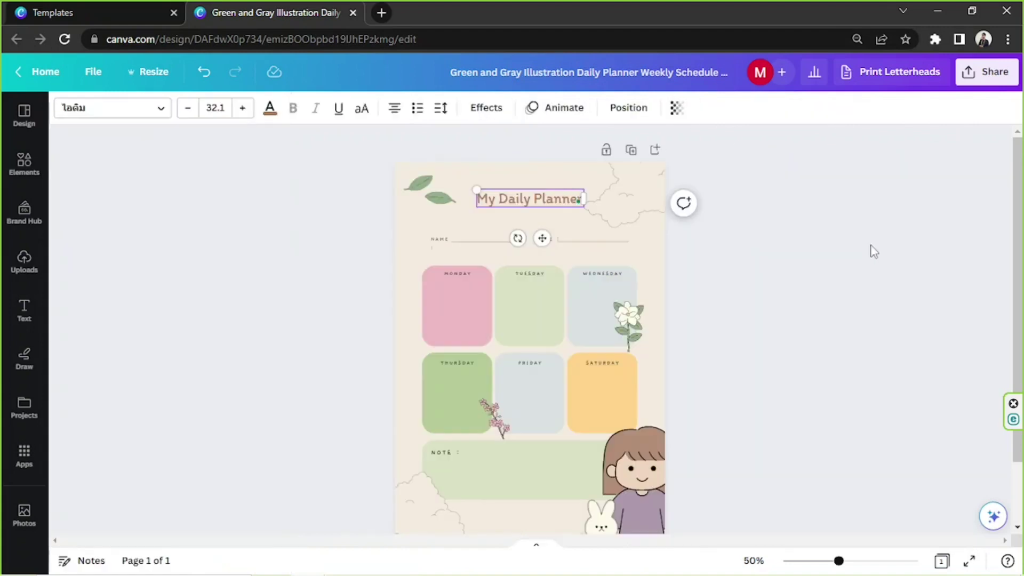
# Try the Shadow, Lift, Hollow, Outline and Splice effects on the planner title and apply the Echo effect
pyautogui.click(541, 205)
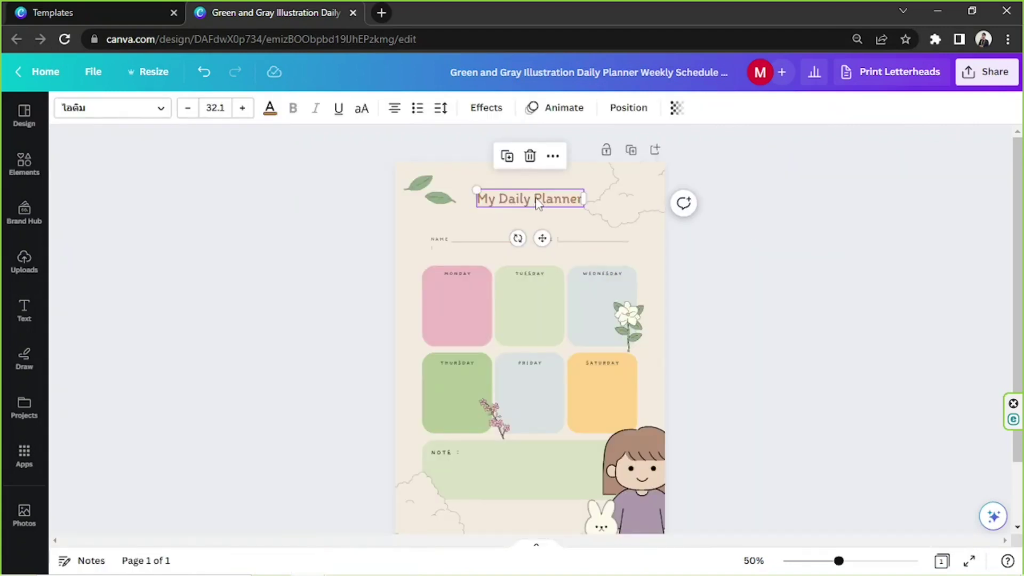
pyautogui.click(478, 109)
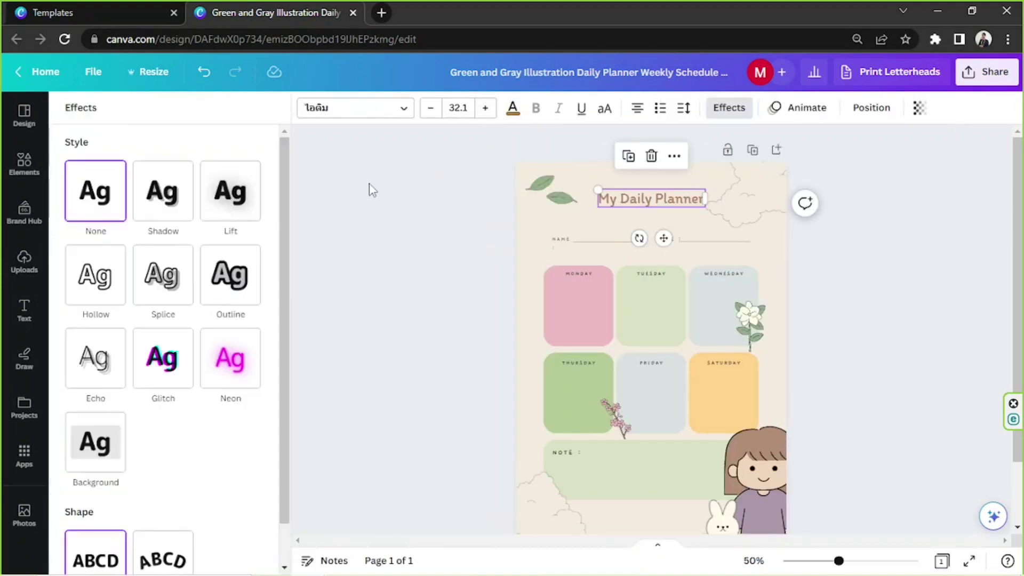
pyautogui.click(171, 200)
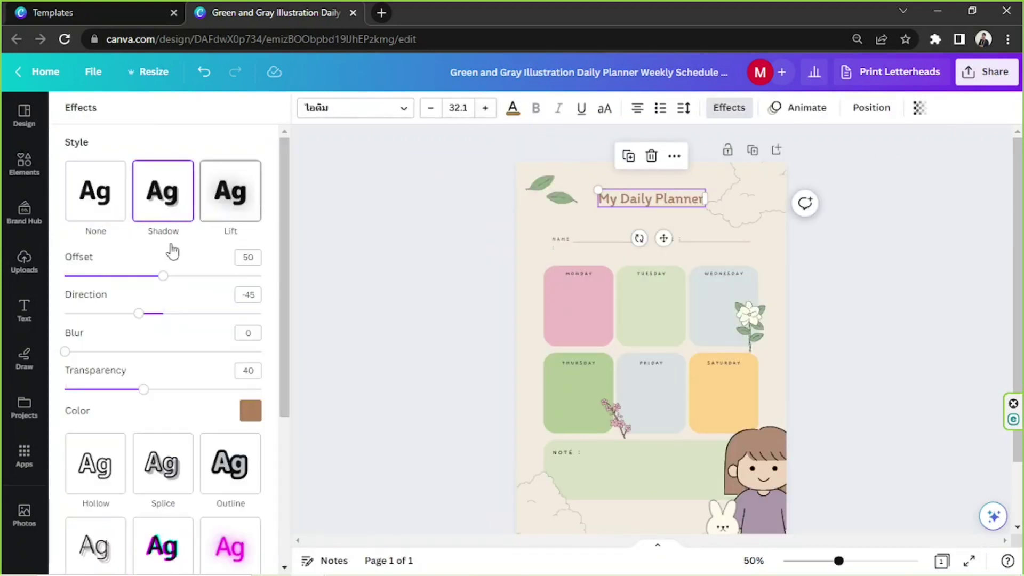
pyautogui.click(231, 216)
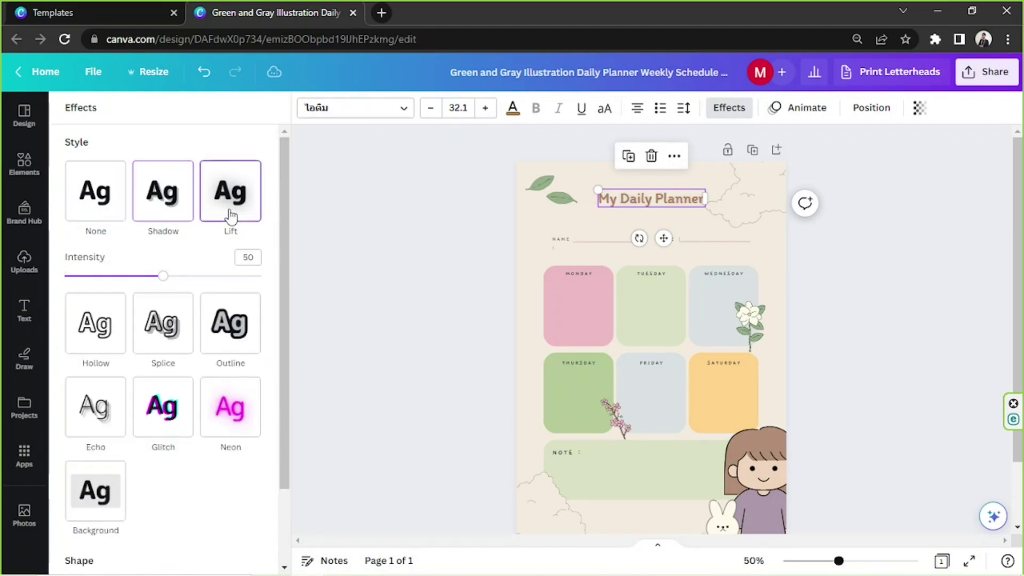
pyautogui.moveTo(163, 276); pyautogui.dragTo(263, 276)
pyautogui.click(95, 323)
pyautogui.moveTo(163, 360)
pyautogui.mouseDown()
pyautogui.moveTo(124, 363)
pyautogui.moveTo(338, 363)
pyautogui.moveTo(164, 360)
pyautogui.mouseUp()
pyautogui.click(180, 419)
pyautogui.click(213, 282)
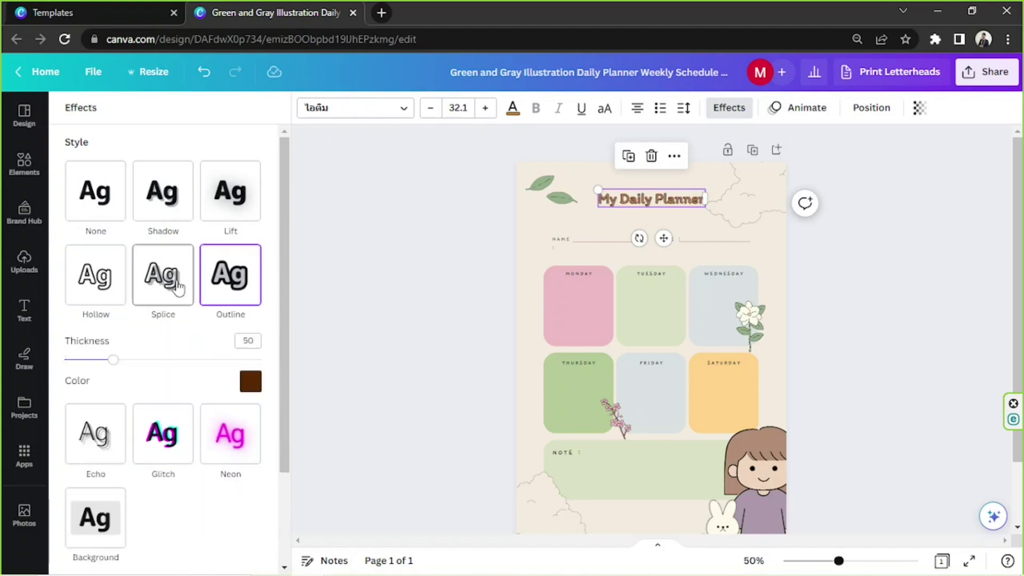
pyautogui.click(179, 288)
pyautogui.scroll(-4, 160, 336)
pyautogui.click(113, 330)
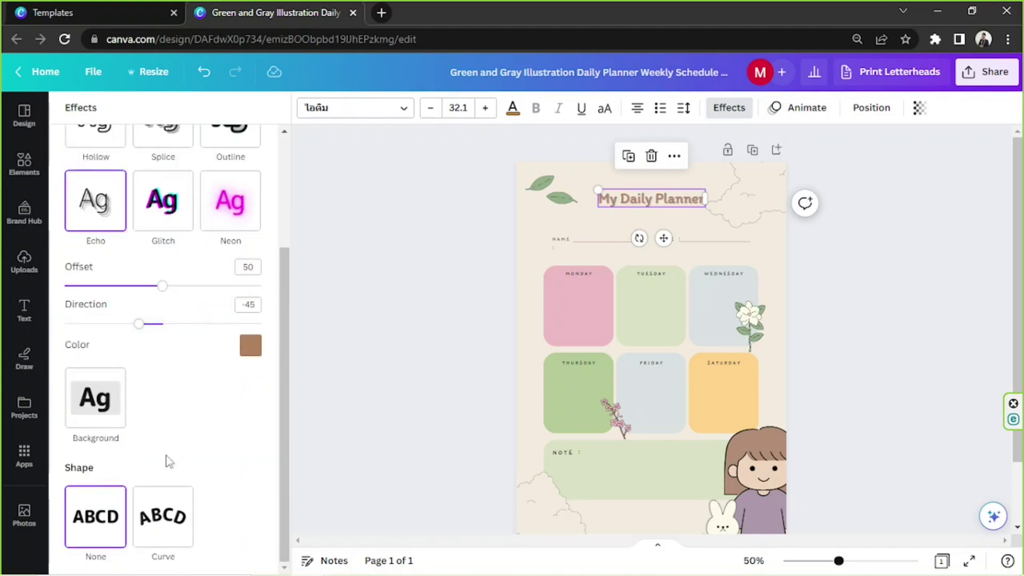
# Try the Curve shape on the title text and flatten it back into a straight line
pyautogui.click(154, 533)
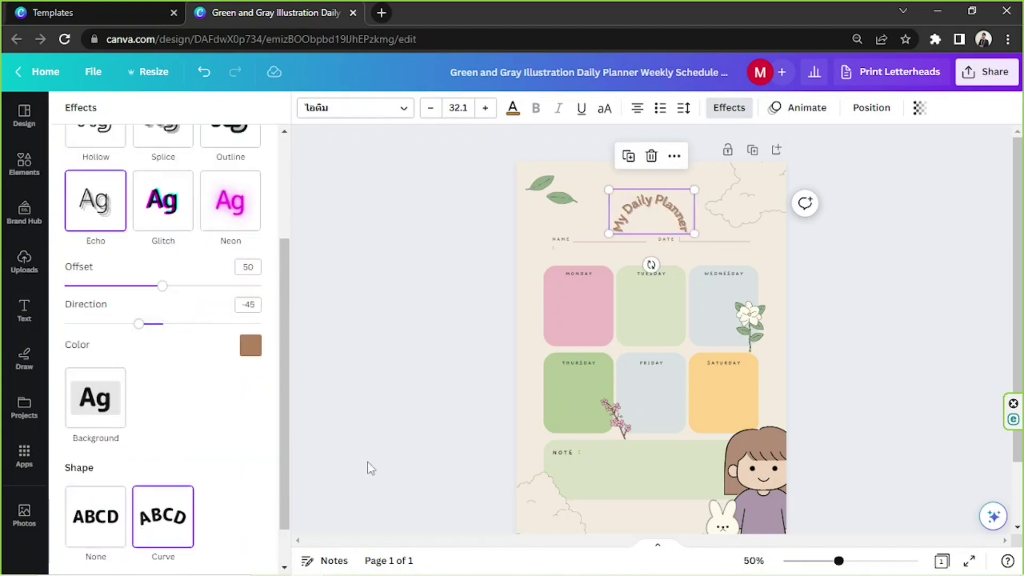
pyautogui.moveTo(636, 265); pyautogui.dragTo(674, 291)
pyautogui.scroll(-2, 184, 525)
pyautogui.moveTo(235, 553); pyautogui.dragTo(162, 553)
pyautogui.click(529, 397)
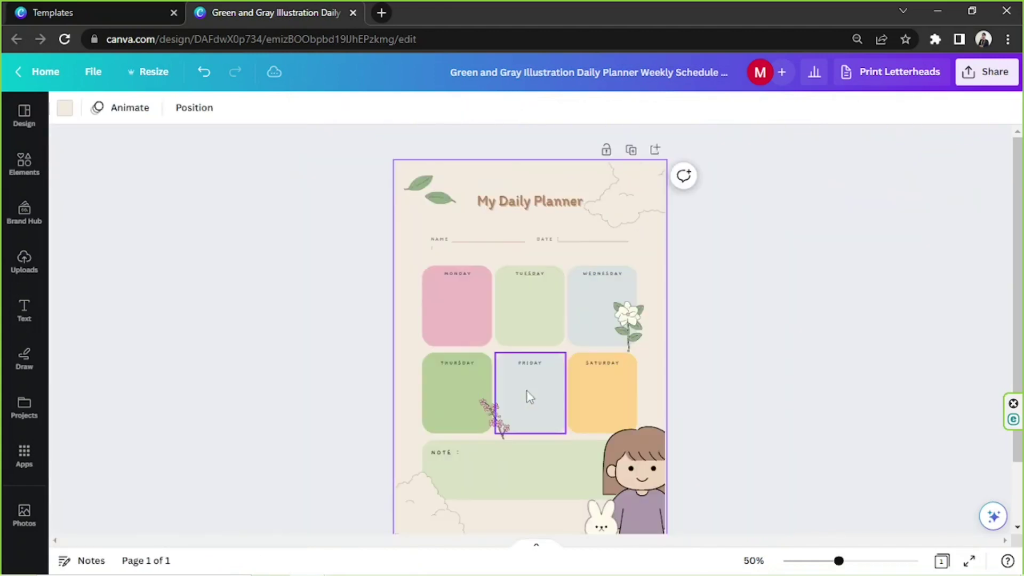
pyautogui.scroll(-1, 714, 364)
pyautogui.scroll(-1, 714, 365)
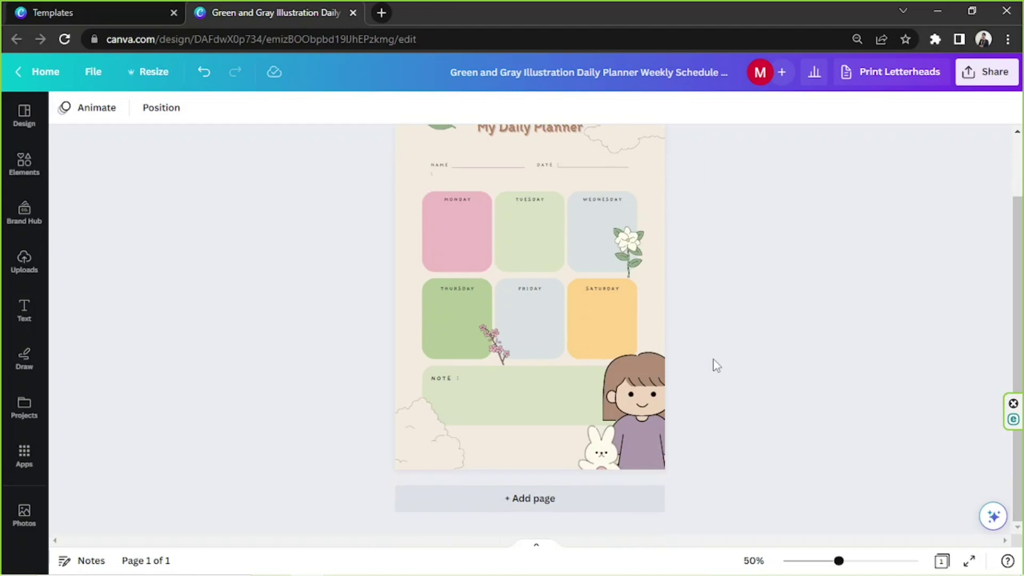
pyautogui.scroll(1, 1020, 299)
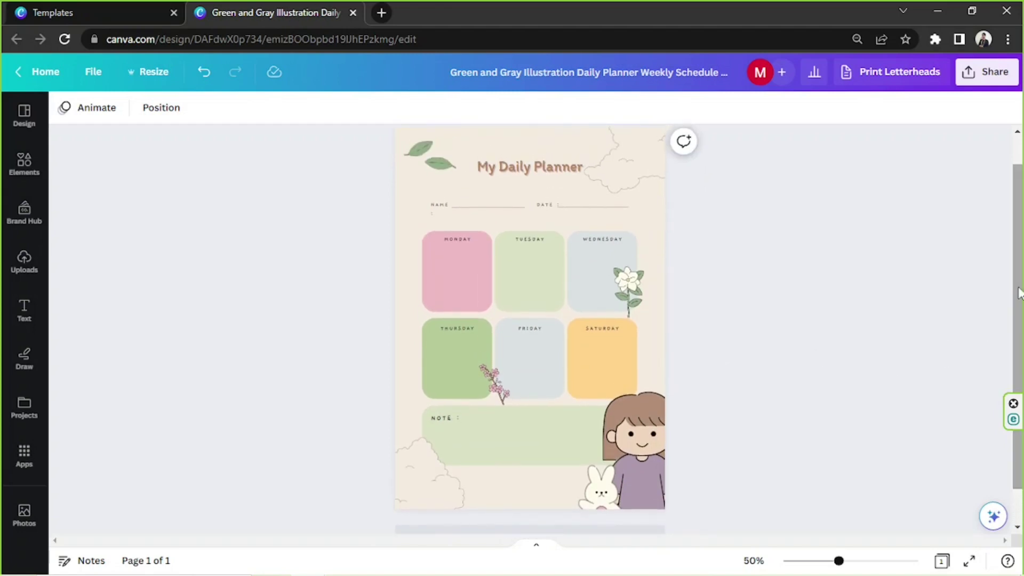
pyautogui.moveTo(203, 176); pyautogui.dragTo(784, 431)
pyautogui.click(784, 431)
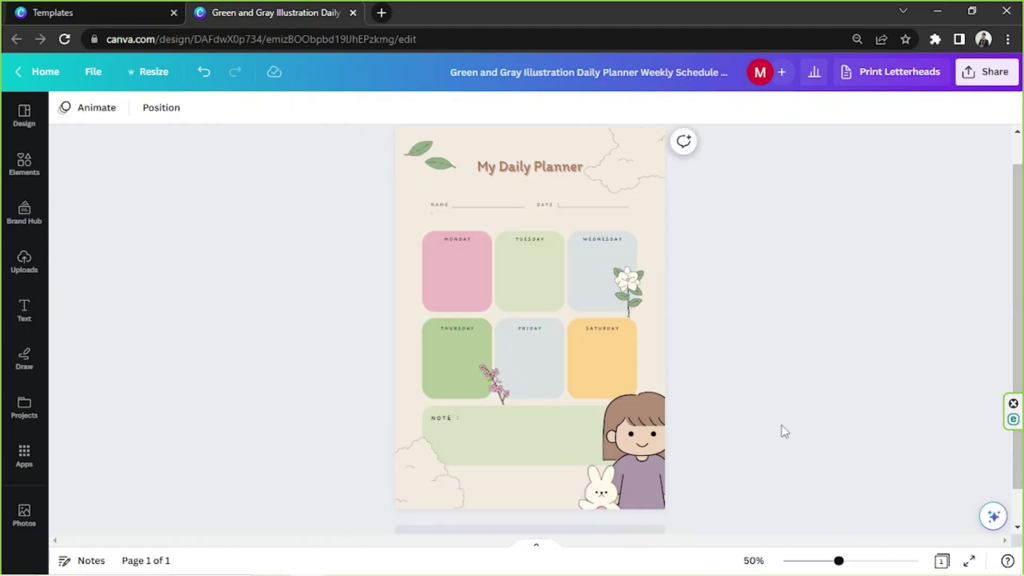
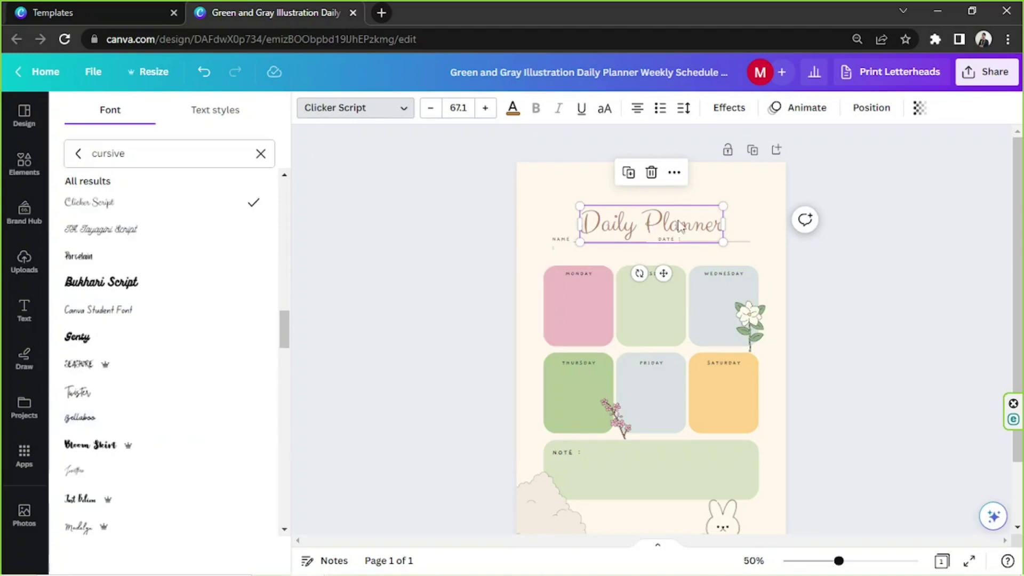
# Try several cursive fonts on the "Daily Planner" title and set its font to Golden
pyautogui.click(174, 429)
pyautogui.click(183, 393)
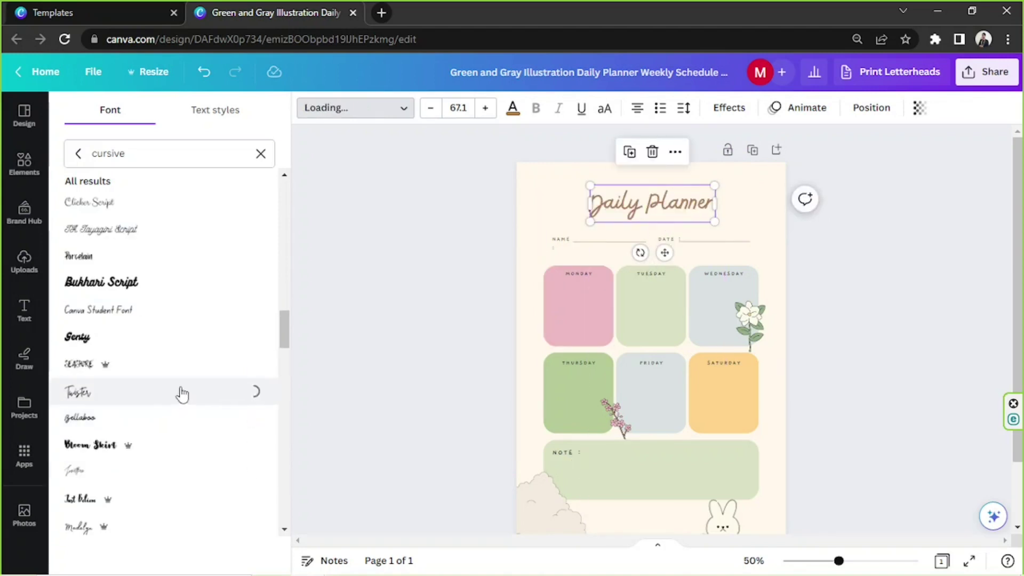
pyautogui.scroll(-10, 178, 393)
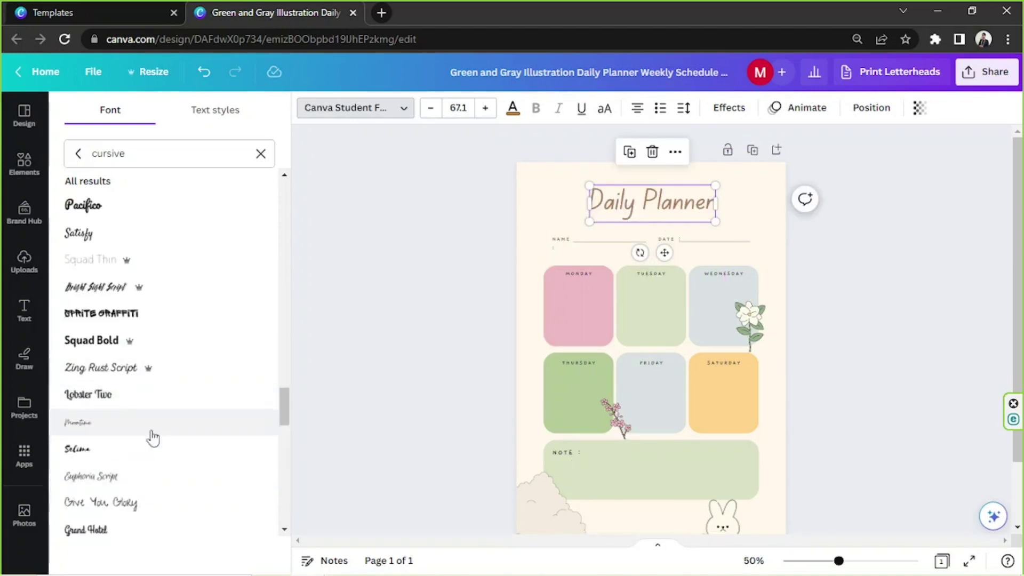
pyautogui.scroll(-5, 151, 434)
pyautogui.click(99, 249)
pyautogui.click(133, 224)
pyautogui.click(620, 315)
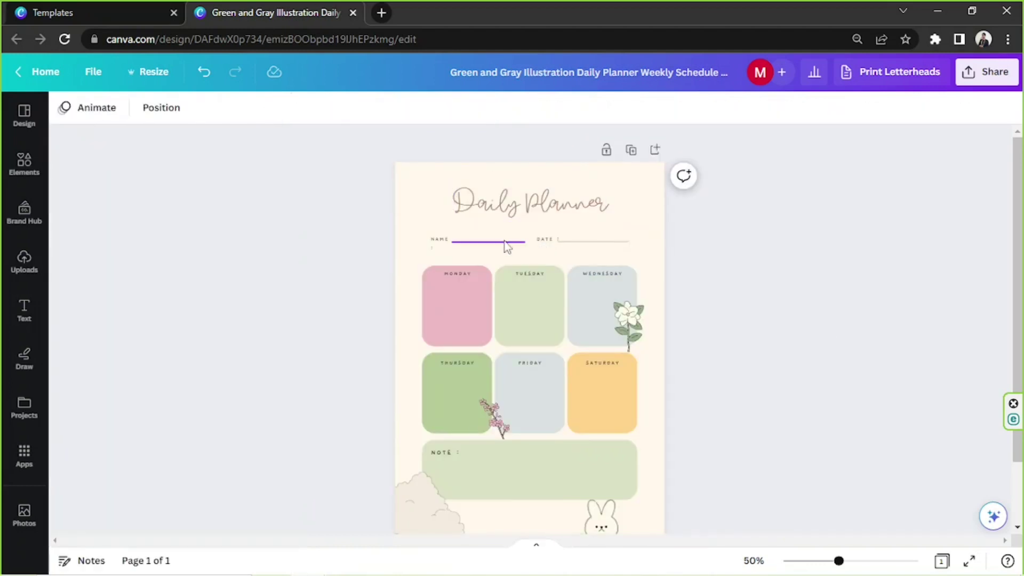
# Recolor the "Daily Planner" text dark gray and the "MY" text above it brown
pyautogui.scroll(5, 611, 375)
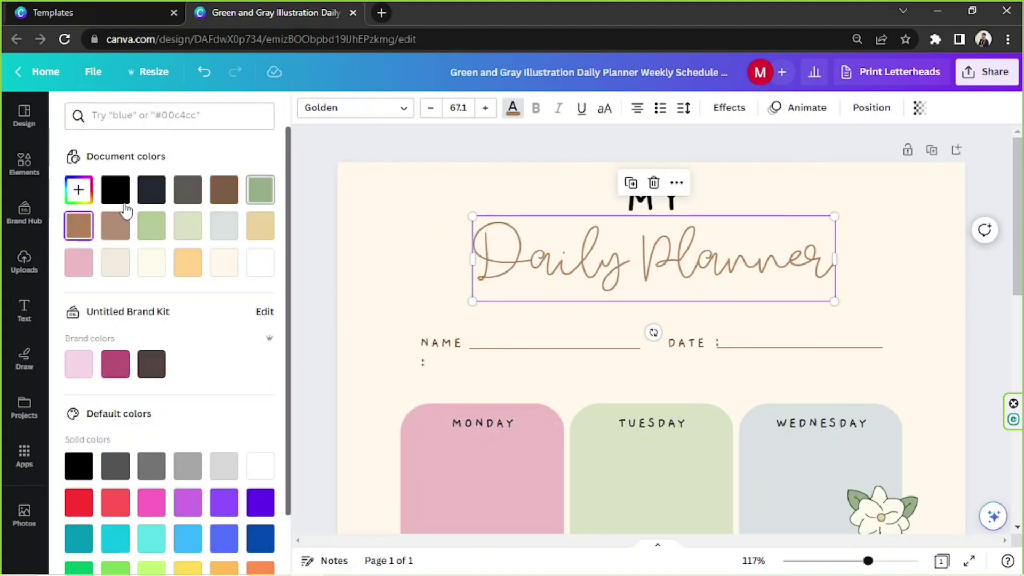
pyautogui.click(187, 189)
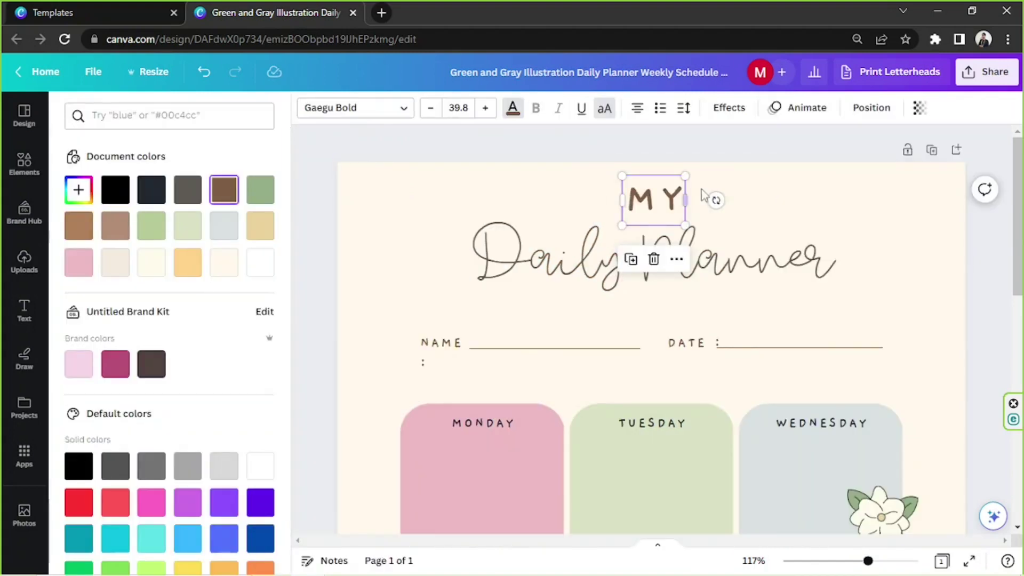
pyautogui.click(703, 195)
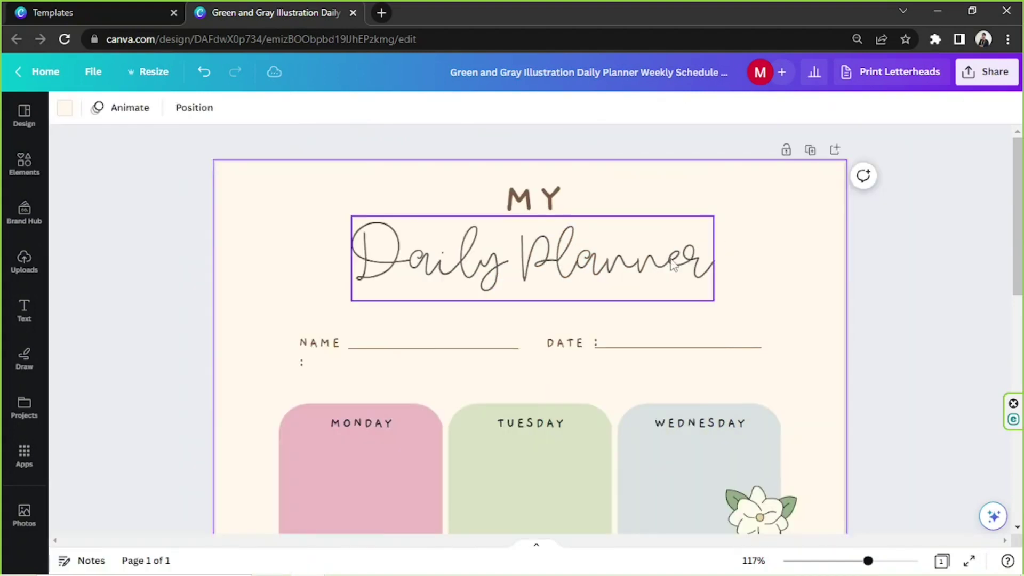
# Delete the rabbit, cloud and flower graphics, the name and date lines, and the Monday, Tuesday, Thursday and Friday boxes
pyautogui.moveTo(865, 563); pyautogui.dragTo(835, 560)
pyautogui.click(589, 476)
pyautogui.press('Delete')
pyautogui.moveTo(428, 219); pyautogui.dragTo(553, 375)
pyautogui.press('Delete')
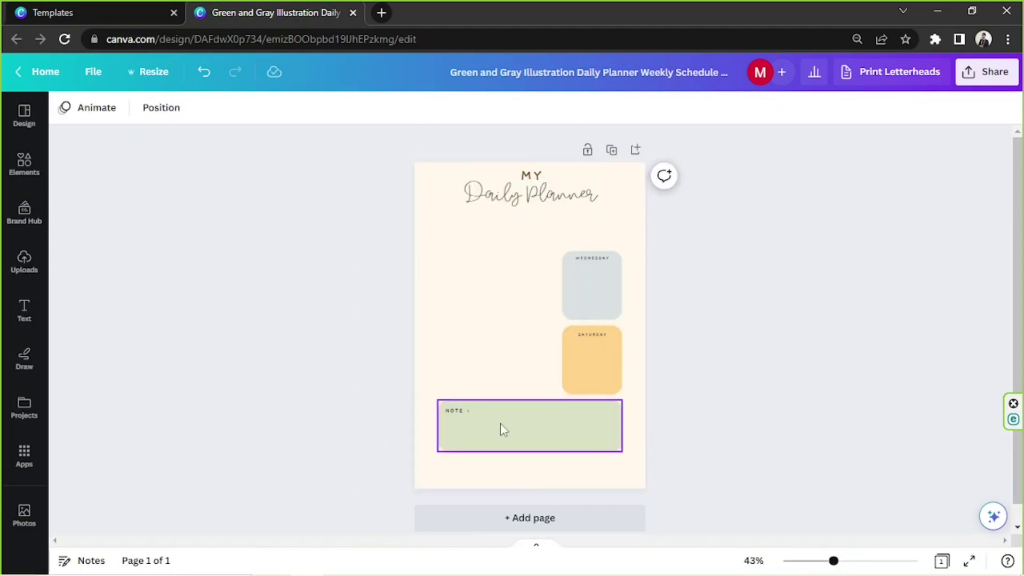
# Move the orange Saturday box to the page's upper left and delete the green note box with its label
pyautogui.moveTo(591, 373); pyautogui.dragTo(467, 287)
pyautogui.moveTo(535, 424); pyautogui.dragTo(564, 426)
pyautogui.moveTo(466, 428); pyautogui.dragTo(532, 443)
pyautogui.press('Delete')
pyautogui.click(457, 411)
pyautogui.press('Delete')
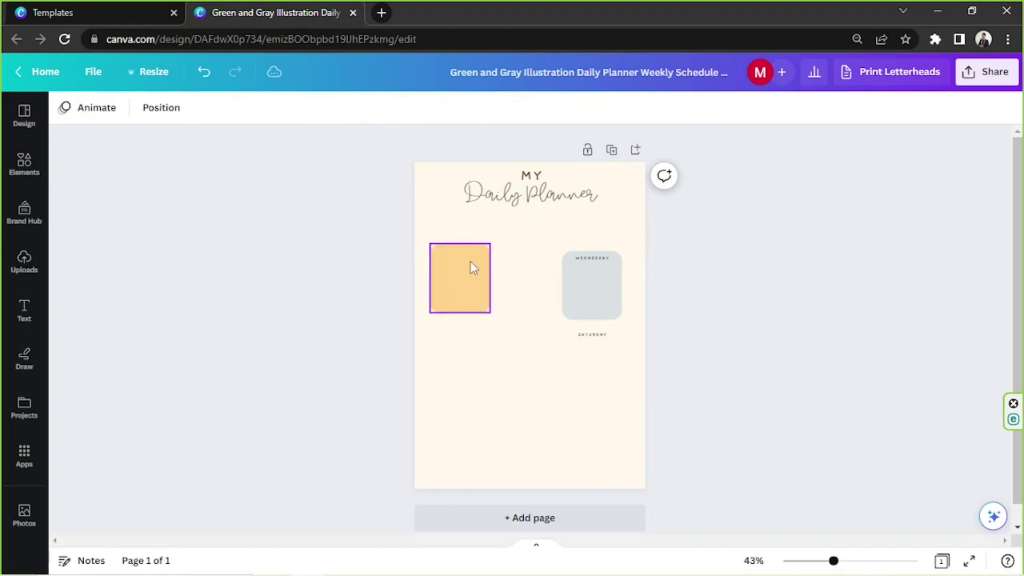
# Stretch the orange box into a tall column about 7.4 wide and 20.7 high
pyautogui.click(471, 268)
pyautogui.moveTo(460, 313); pyautogui.dragTo(457, 462)
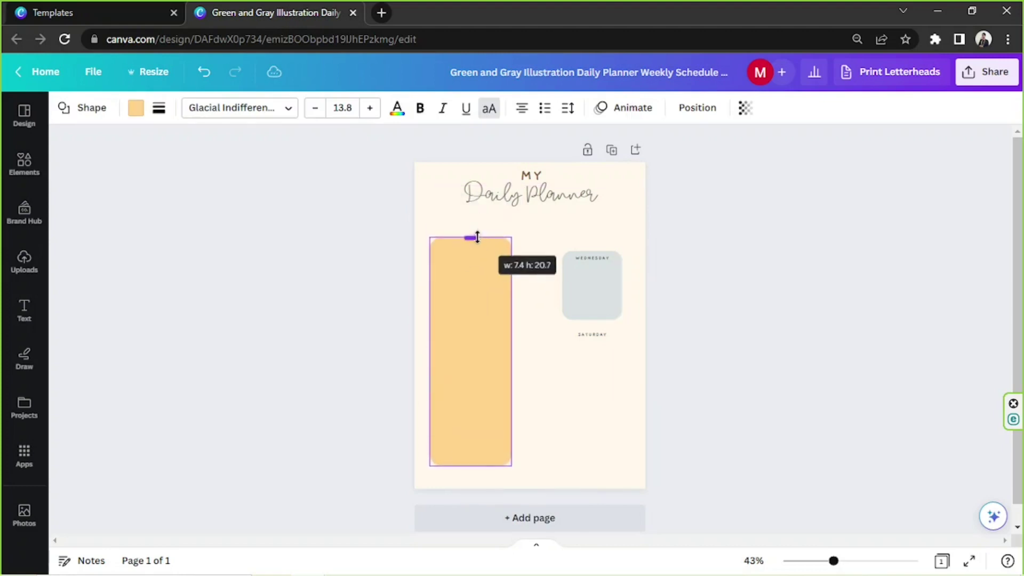
pyautogui.moveTo(478, 237); pyautogui.dragTo(478, 237)
# Change the tall box's fill to a custom solid pale yellow-green
pyautogui.click(136, 107)
pyautogui.click(85, 326)
pyautogui.click(79, 190)
pyautogui.click(172, 337)
pyautogui.click(103, 254)
pyautogui.moveTo(102, 254); pyautogui.dragTo(91, 259)
pyautogui.moveTo(199, 338); pyautogui.dragTo(109, 338)
# Set the page background to white, #FFFFFF
pyautogui.click(603, 224)
pyautogui.click(65, 108)
pyautogui.click(78, 191)
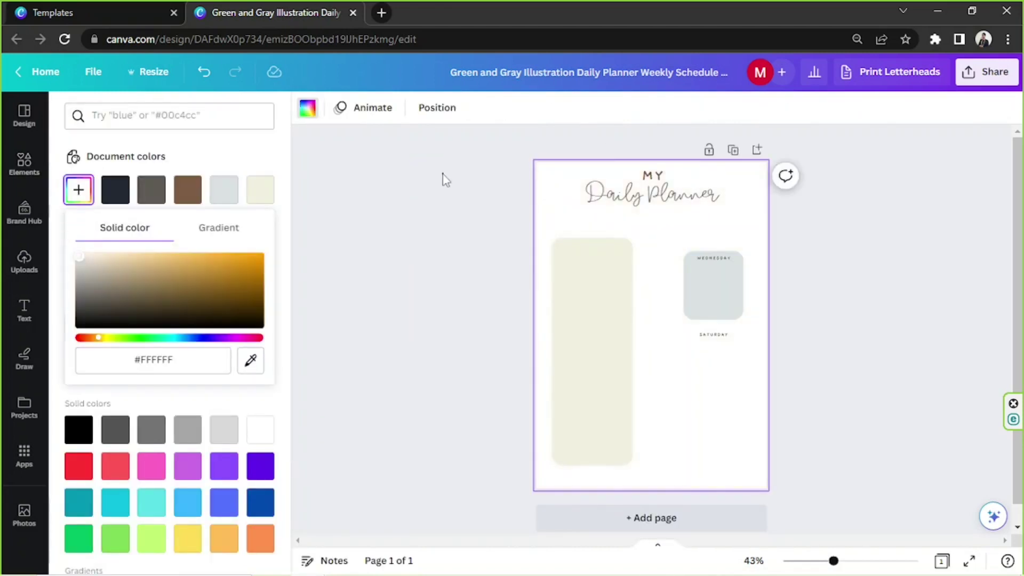
pyautogui.click(443, 174)
# Nudge the tall box down, then shrink the two-part "MY Daily Planner" title and center it horizontally on the page
pyautogui.moveTo(469, 294); pyautogui.dragTo(469, 302)
pyautogui.moveTo(469, 167); pyautogui.dragTo(539, 195)
pyautogui.moveTo(598, 211); pyautogui.dragTo(574, 204)
pyautogui.moveTo(547, 198)
pyautogui.mouseDown()
pyautogui.moveTo(558, 197)
pyautogui.moveTo(542, 192)
pyautogui.mouseUp()
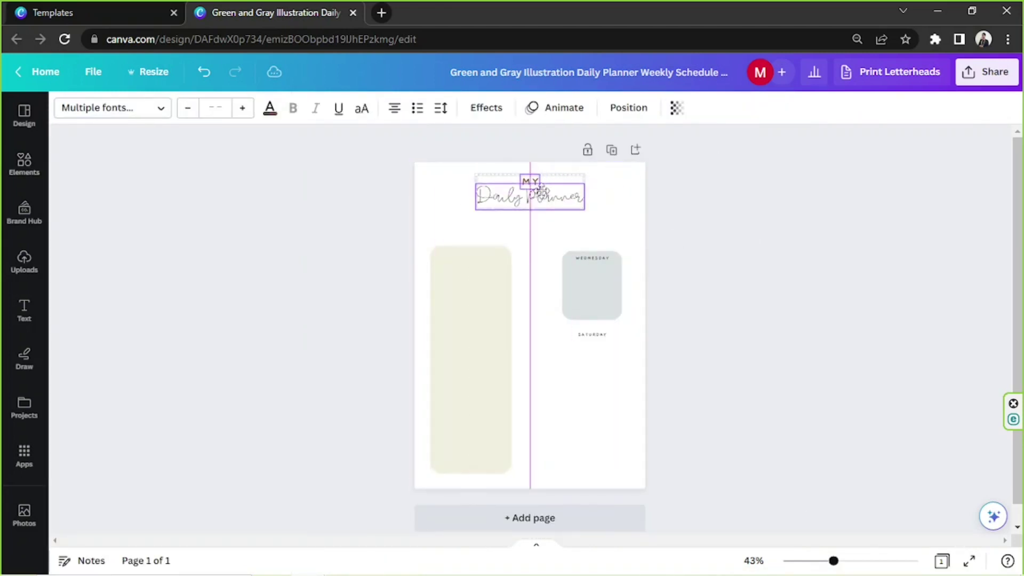
# Shorten the tall box at the page's left margin and place a duplicate beneath it as a bar spanning the page width
pyautogui.moveTo(491, 311); pyautogui.dragTo(485, 288)
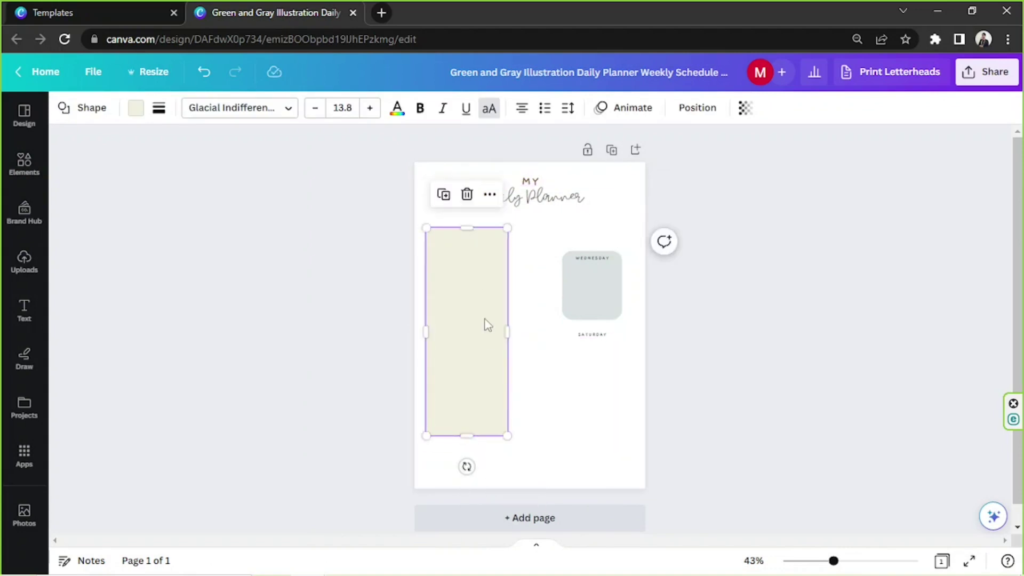
pyautogui.moveTo(480, 365); pyautogui.dragTo(473, 381)
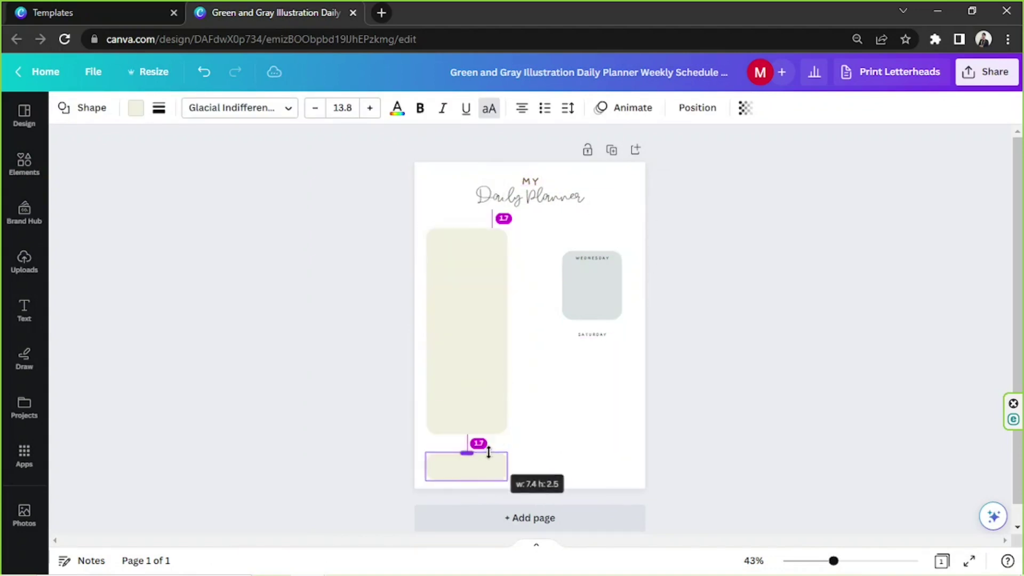
pyautogui.moveTo(646, 466); pyautogui.dragTo(635, 462)
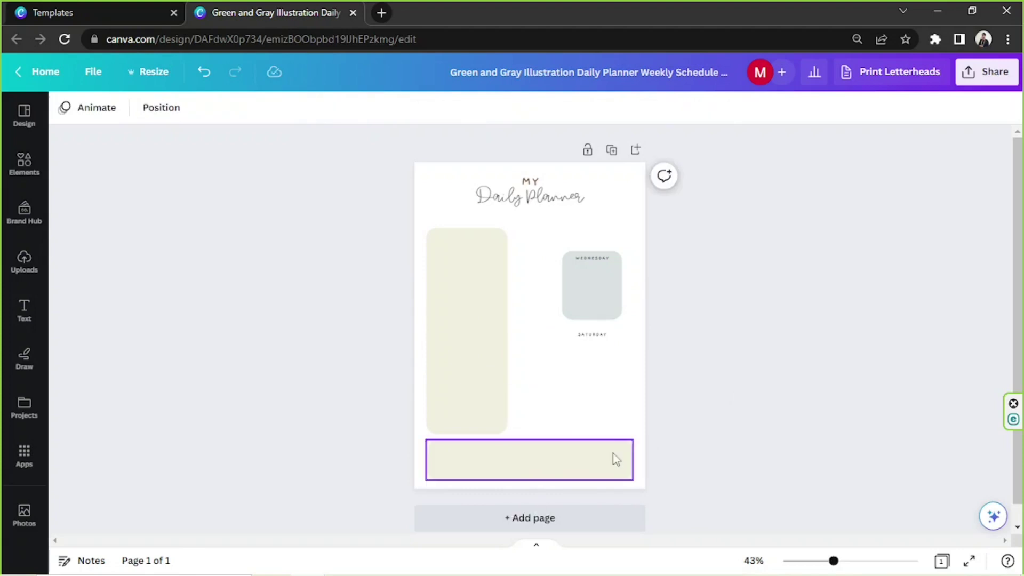
# Move the blue-gray box beside the top of the tall box and remove its WEDNESDAY label
pyautogui.moveTo(588, 296); pyautogui.dragTo(539, 275)
pyautogui.click(595, 259)
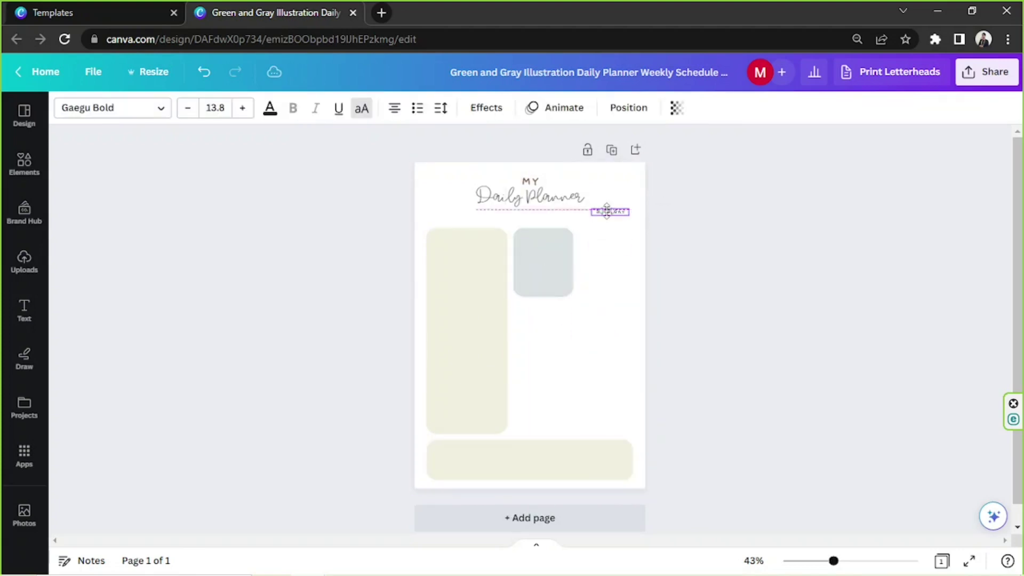
# Place a duplicate of the blue-gray box to its right and size both boxes to about 5.1 by 6.1
pyautogui.scroll(5, 596, 265)
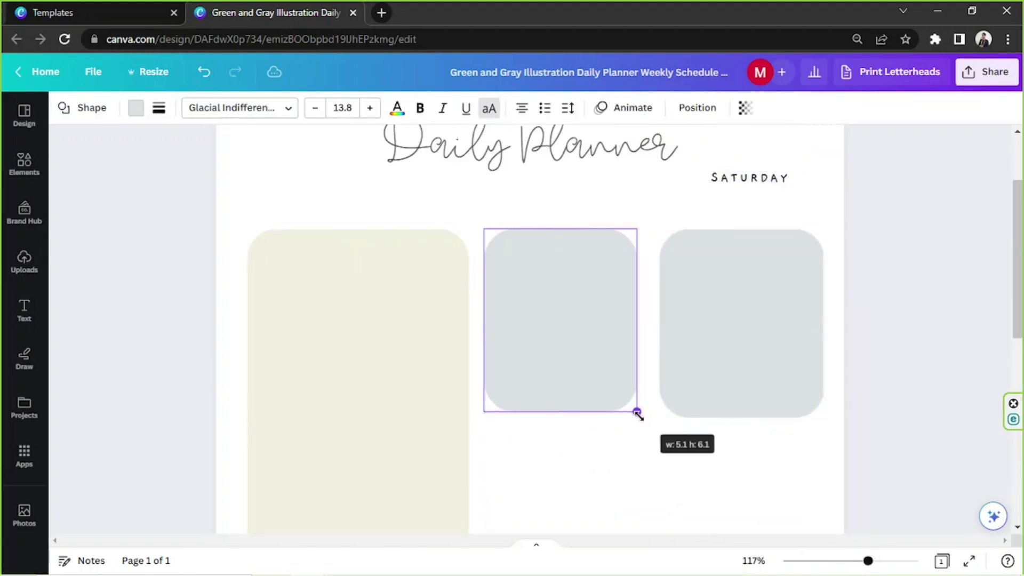
pyautogui.moveTo(747, 296)
pyautogui.mouseDown()
pyautogui.moveTo(650, 308)
pyautogui.moveTo(743, 295)
pyautogui.mouseUp()
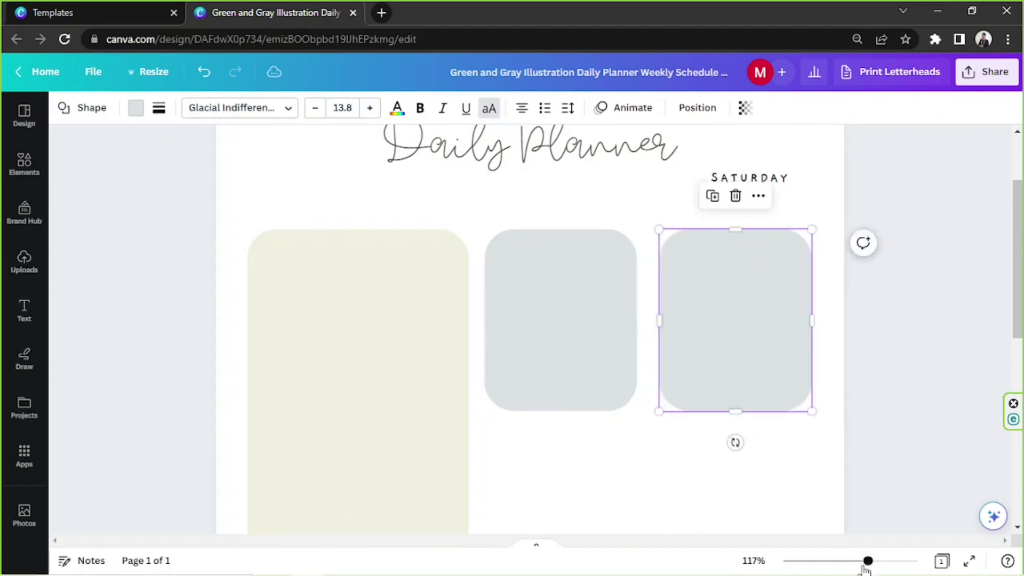
# Add duplicates of the two blue-gray boxes as a second row directly beneath the first pair
pyautogui.moveTo(863, 568); pyautogui.dragTo(843, 563)
pyautogui.moveTo(676, 363); pyautogui.dragTo(618, 391)
pyautogui.click(522, 310)
pyautogui.scroll(-2, 613, 389)
pyautogui.click(561, 334)
pyautogui.click(522, 235)
# Place another blue-gray duplicate below the second row and fine-tune the vertical positions of the boxes
pyautogui.moveTo(559, 332); pyautogui.dragTo(552, 421)
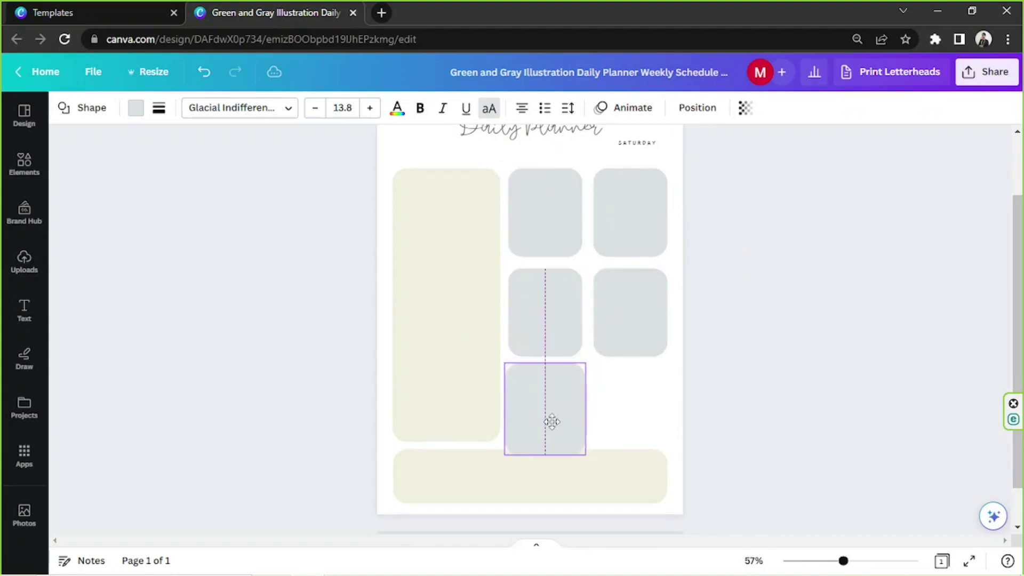
pyautogui.click(762, 347)
pyautogui.moveTo(844, 560); pyautogui.dragTo(869, 560)
pyautogui.scroll(1, 575, 388)
pyautogui.moveTo(547, 374); pyautogui.dragTo(546, 368)
pyautogui.moveTo(728, 410); pyautogui.dragTo(727, 405)
pyautogui.click(877, 330)
# Reshape the third-row box into a wide box spanning both columns and ending level with the tall box
pyautogui.moveTo(869, 560); pyautogui.dragTo(838, 560)
pyautogui.click(545, 512)
pyautogui.scroll(-1, 544, 512)
pyautogui.moveTo(530, 411); pyautogui.dragTo(579, 402)
pyautogui.click(578, 376)
pyautogui.moveTo(461, 402); pyautogui.dragTo(461, 402)
# Recolor the tall box beside the blue-gray boxes with the custom pale green #E3F8E6
pyautogui.click(373, 334)
pyautogui.scroll(1, 384, 328)
pyautogui.click(431, 320)
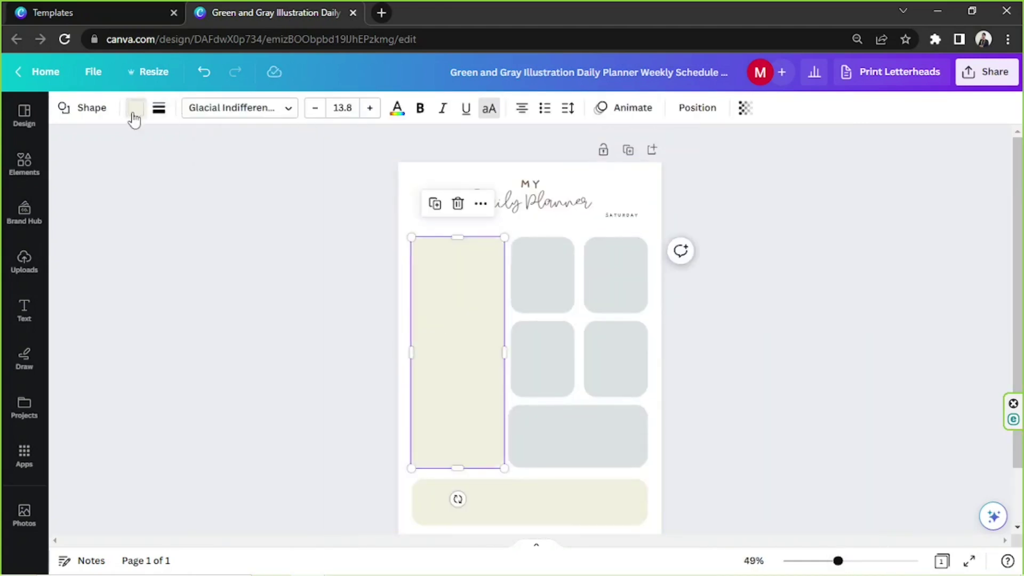
pyautogui.click(135, 109)
pyautogui.click(79, 190)
pyautogui.click(85, 337)
pyautogui.moveTo(111, 289); pyautogui.dragTo(102, 256)
pyautogui.click(97, 261)
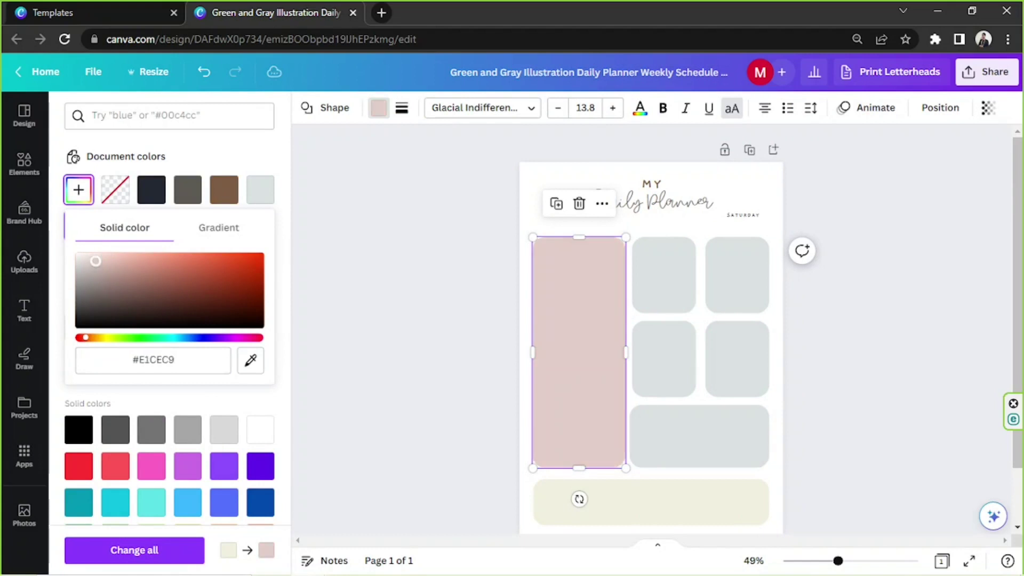
pyautogui.click(92, 256)
pyautogui.click(210, 337)
pyautogui.moveTo(230, 338); pyautogui.dragTo(174, 344)
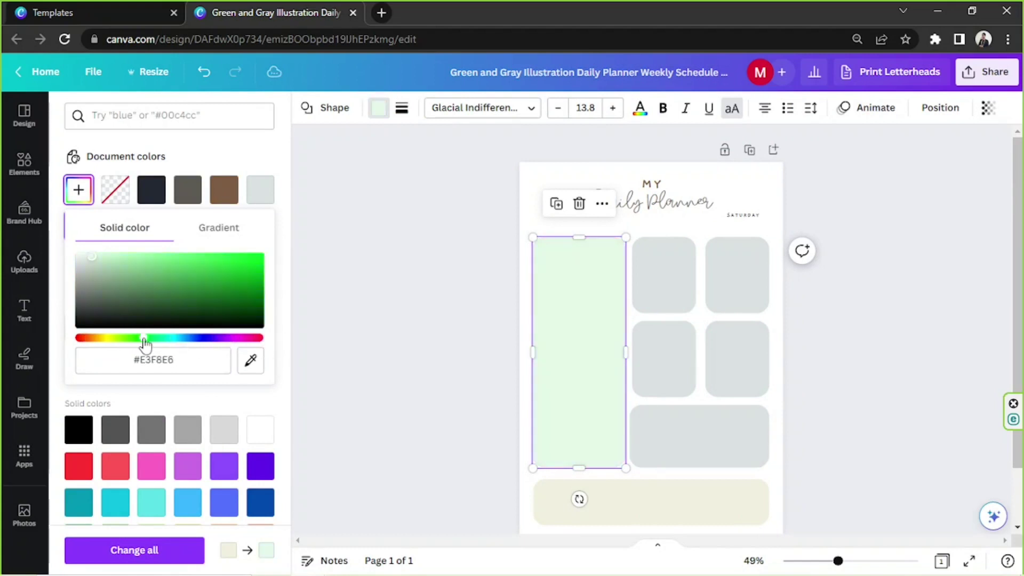
# Recolor the first blue-gray box with the custom pale pink #FFE7E7 and apply the same pink to the box below it
pyautogui.click(665, 275)
pyautogui.click(79, 189)
pyautogui.click(93, 257)
pyautogui.moveTo(90, 338); pyautogui.dragTo(81, 344)
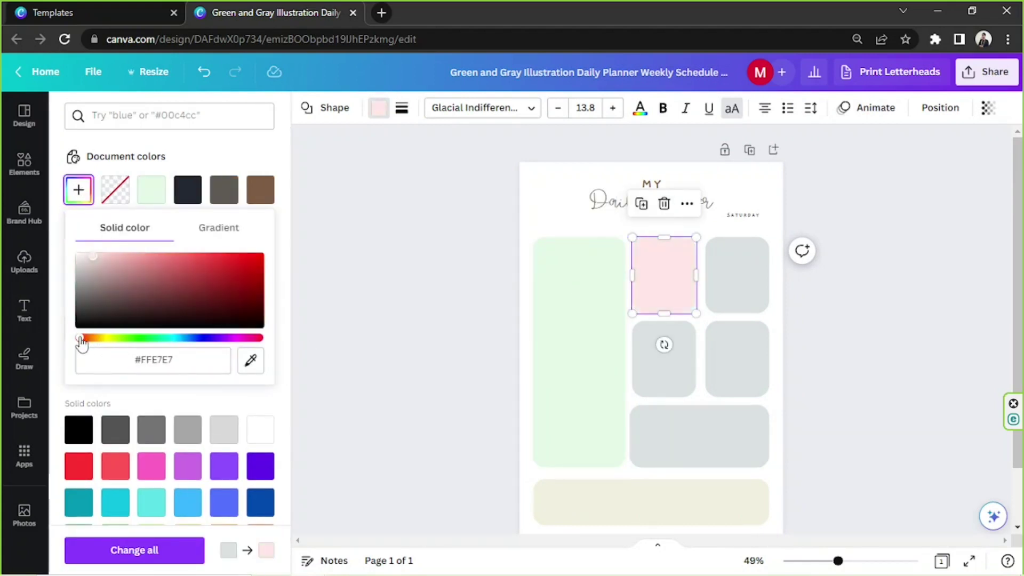
pyautogui.click(664, 368)
pyautogui.click(187, 192)
# Apply the pale pink to the remaining blue-gray boxes, including the wide one, and the pale green to the bottom bar
pyautogui.click(737, 278)
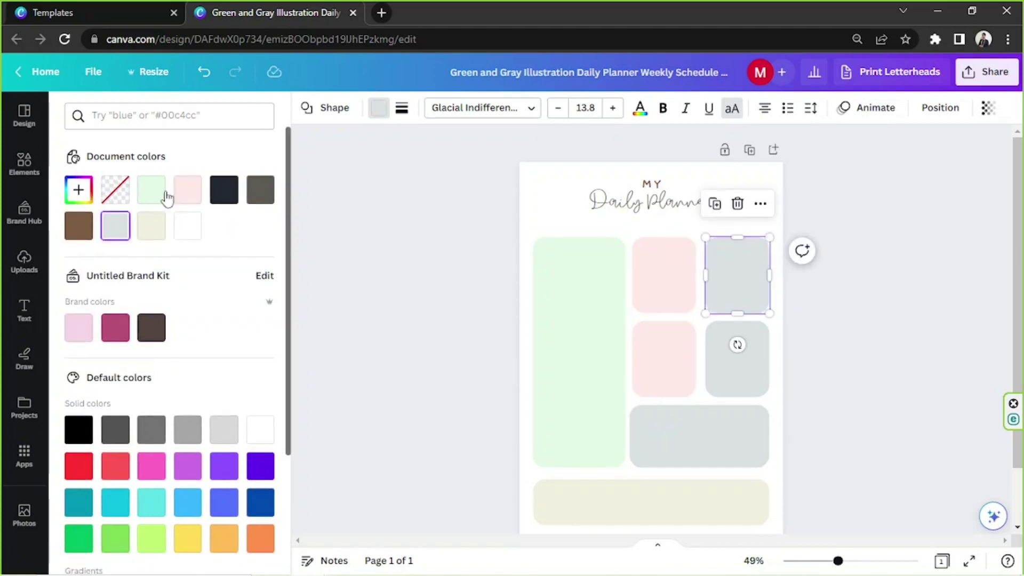
pyautogui.click(185, 193)
pyautogui.click(738, 363)
pyautogui.click(184, 196)
pyautogui.scroll(-2, 699, 370)
pyautogui.click(699, 370)
pyautogui.click(151, 193)
pyautogui.click(540, 446)
pyautogui.click(714, 371)
pyautogui.click(184, 200)
pyautogui.click(640, 436)
pyautogui.click(152, 193)
pyautogui.click(869, 310)
pyautogui.scroll(2, 756, 368)
pyautogui.moveTo(836, 562)
pyautogui.mouseDown()
pyautogui.moveTo(851, 563)
pyautogui.moveTo(839, 562)
pyautogui.mouseUp()
# Search the graphics for "flower" and browse the results for a decoration
pyautogui.click(458, 336)
pyautogui.click(24, 163)
pyautogui.press('Return')
pyautogui.scroll(-10, 160, 272)
pyautogui.scroll(-15, 160, 272)
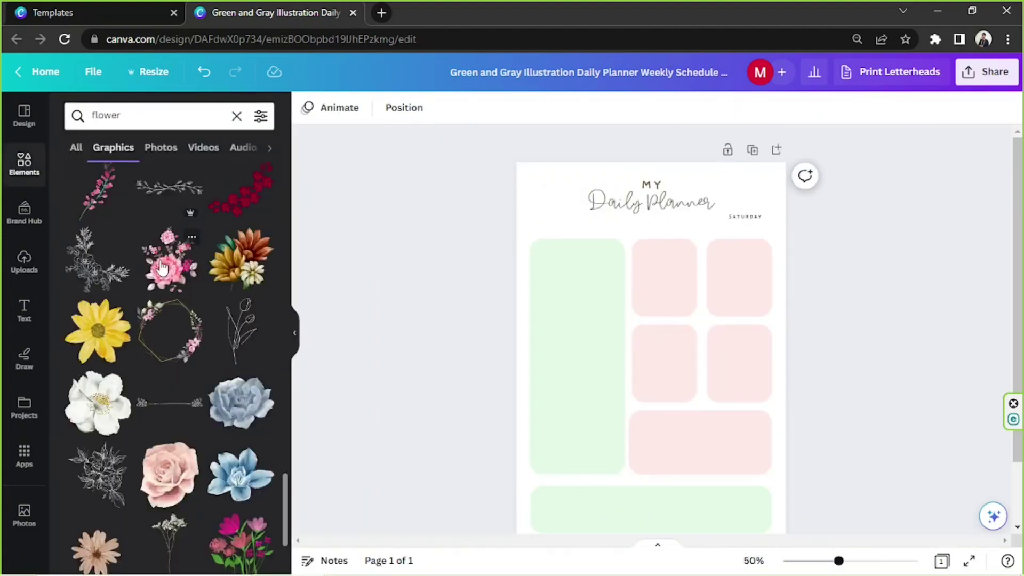
pyautogui.scroll(-15, 161, 265)
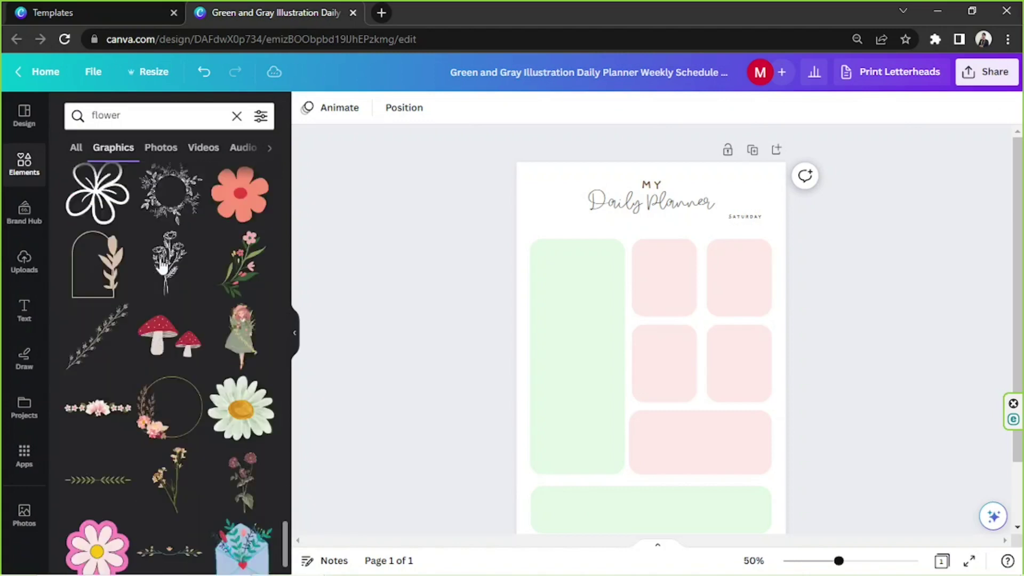
pyautogui.scroll(-3, 162, 300)
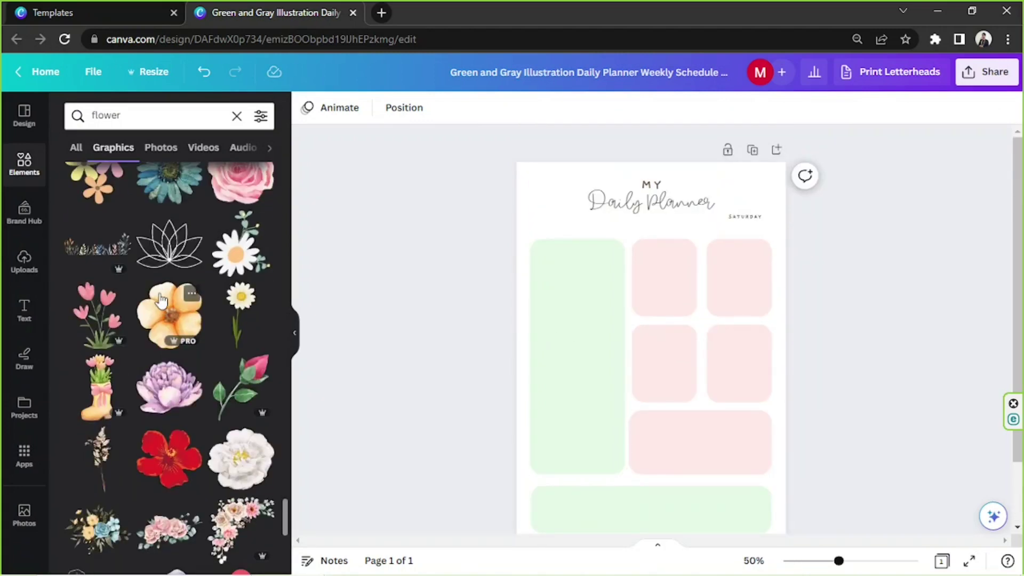
pyautogui.scroll(-2, 162, 300)
pyautogui.scroll(-10, 217, 381)
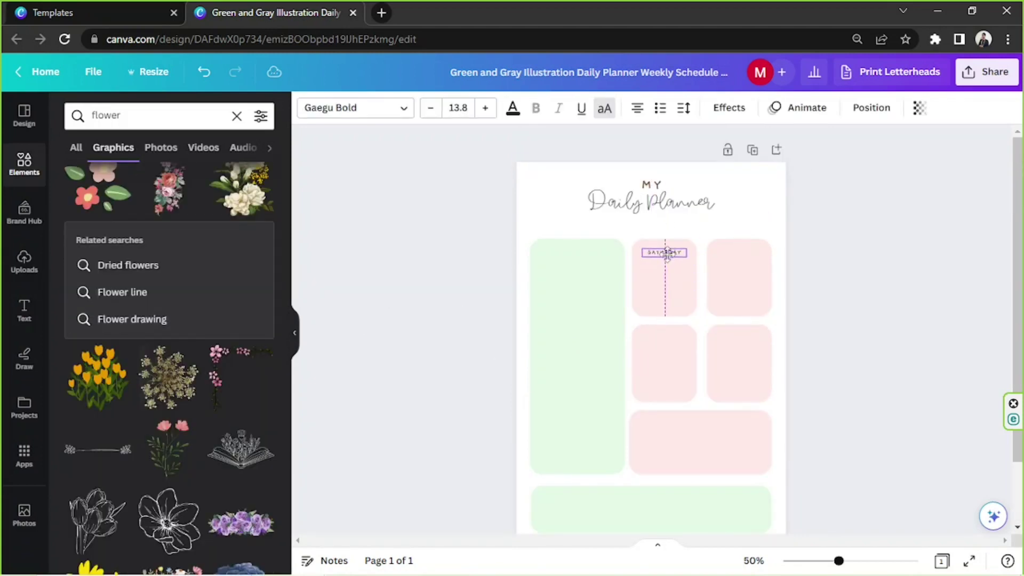
# Change the SATURDAY label placed atop the first pink box to MONDAY and add a TUESDAY duplicate in the box beside it
pyautogui.moveTo(835, 558); pyautogui.dragTo(878, 560)
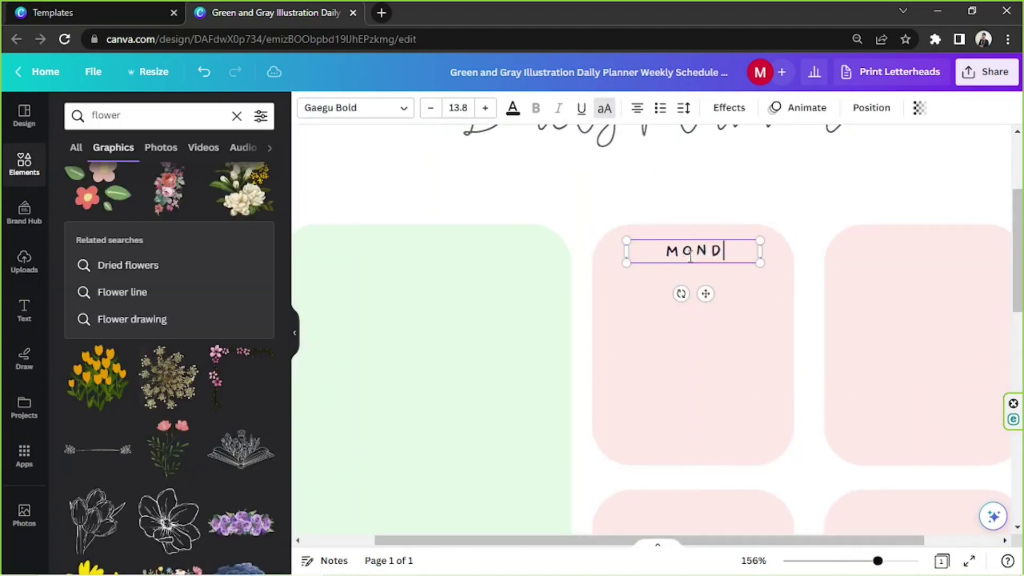
pyautogui.scroll(-3, 769, 332)
pyautogui.hotkey('ctrl', 'd')
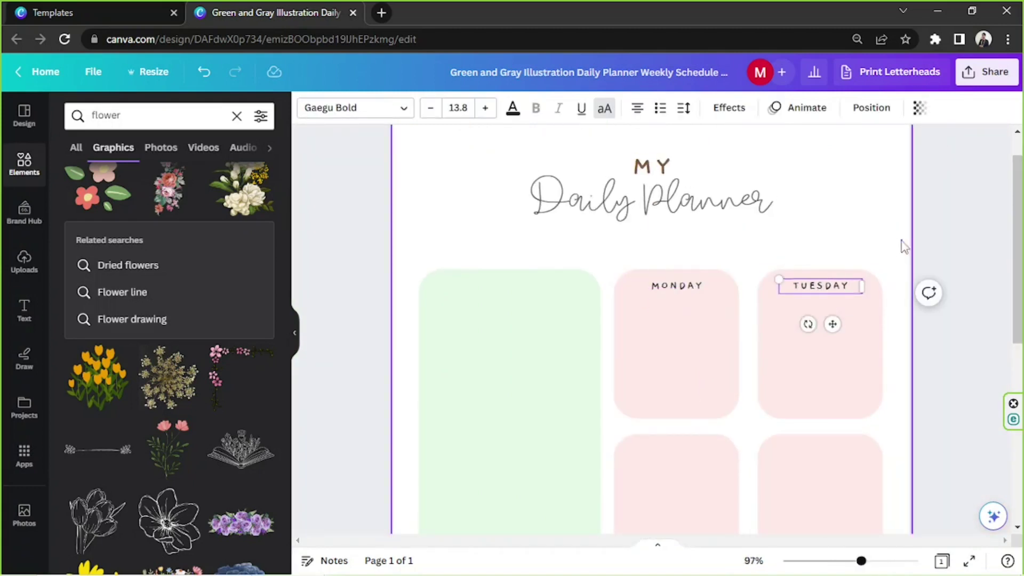
# Duplicate the MONDAY label into the two second-row boxes and retitle the copies WEDNESDAY and THURSDAY
pyautogui.scroll(-2, 903, 247)
pyautogui.click(675, 211)
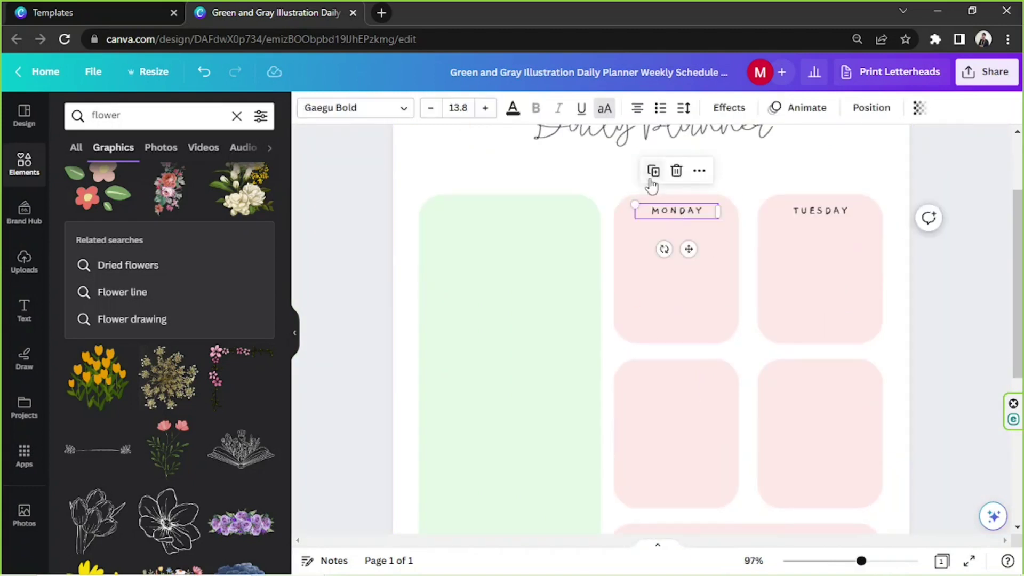
pyautogui.click(686, 430)
pyautogui.click(678, 375)
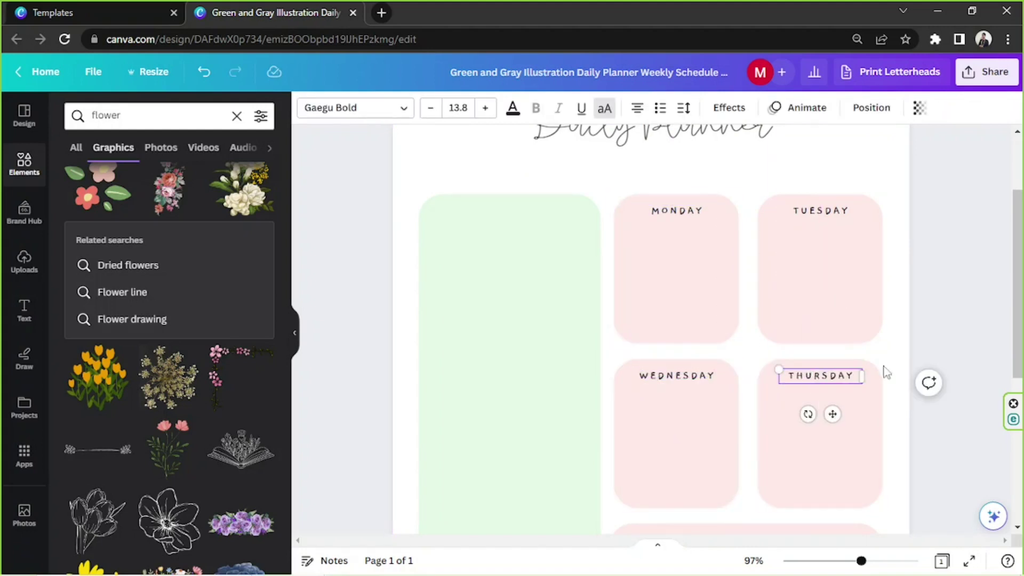
# Duplicate the WEDNESDAY label, center the copy atop the wide pink box and retitle it FRIDAY
pyautogui.scroll(-4, 887, 372)
pyautogui.click(693, 226)
pyautogui.hotkey('ctrl', 'd')
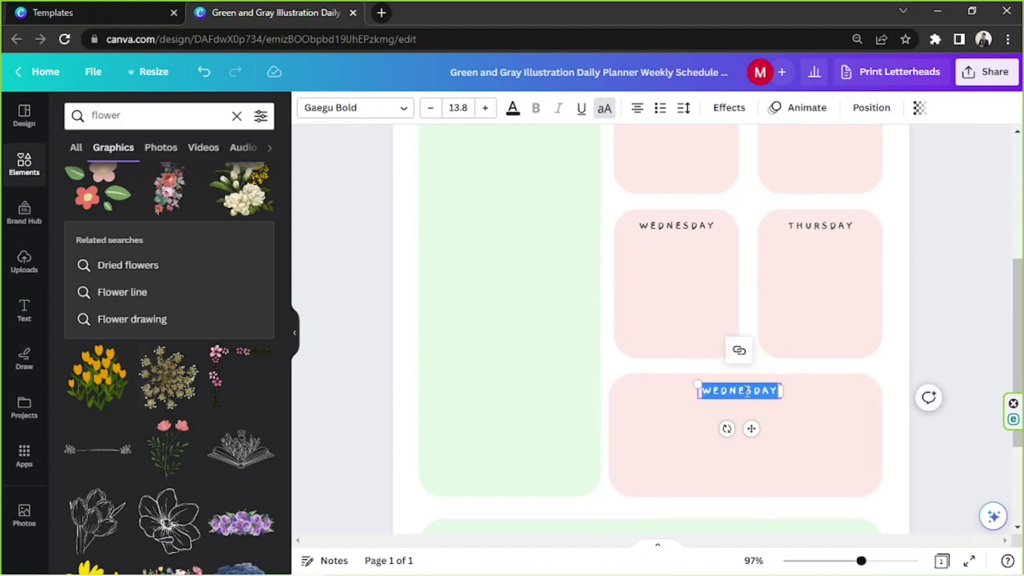
pyautogui.click(947, 289)
# Add duplicated labels reading "WEEKEND PLANS:" atop the tall green box and "OTHER NOTES:" centered atop the bottom green bar
pyautogui.scroll(4, 945, 286)
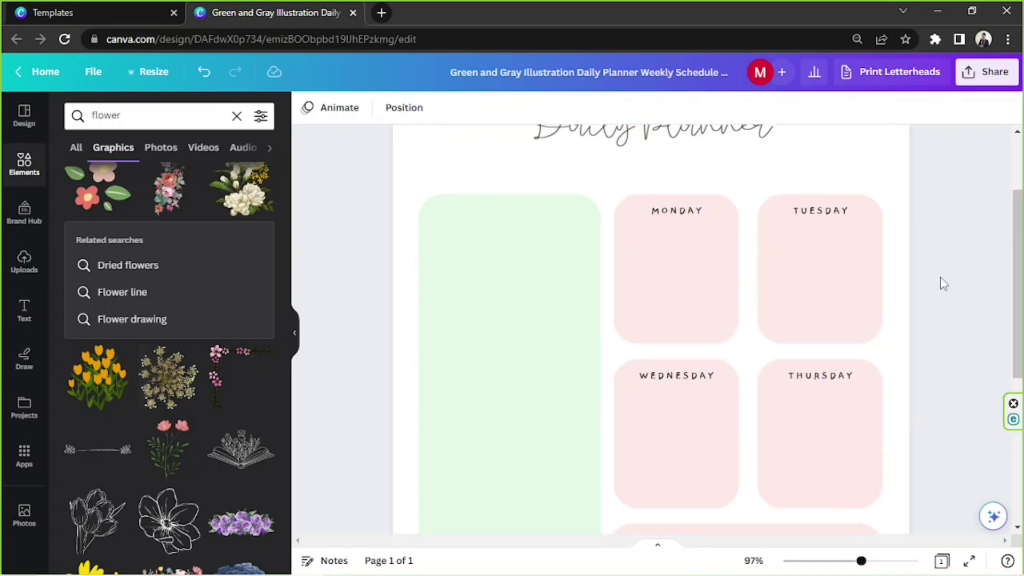
pyautogui.hotkey('ctrl', 'd')
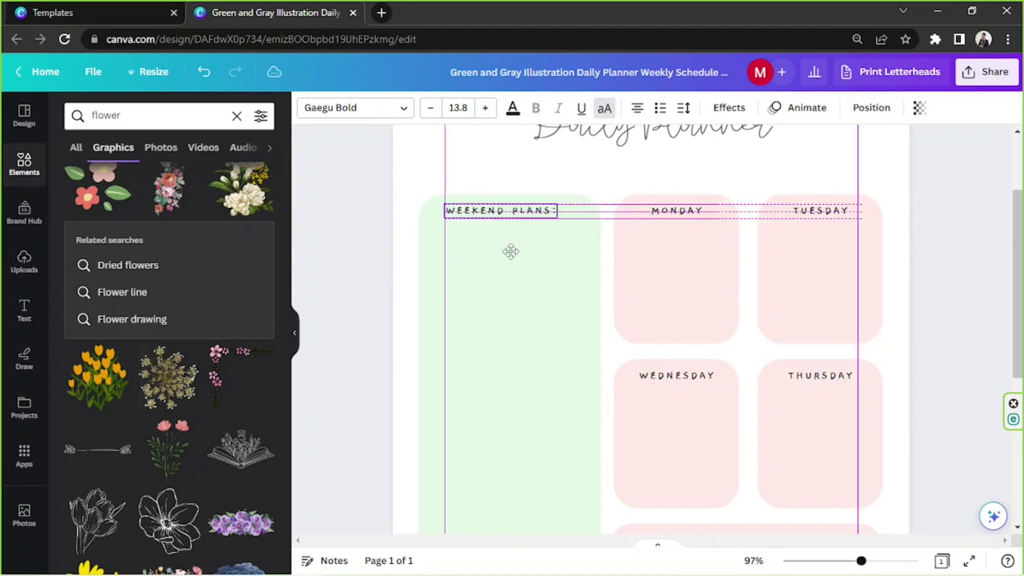
pyautogui.moveTo(861, 561); pyautogui.dragTo(840, 561)
pyautogui.scroll(-1, 694, 299)
pyautogui.click(572, 174)
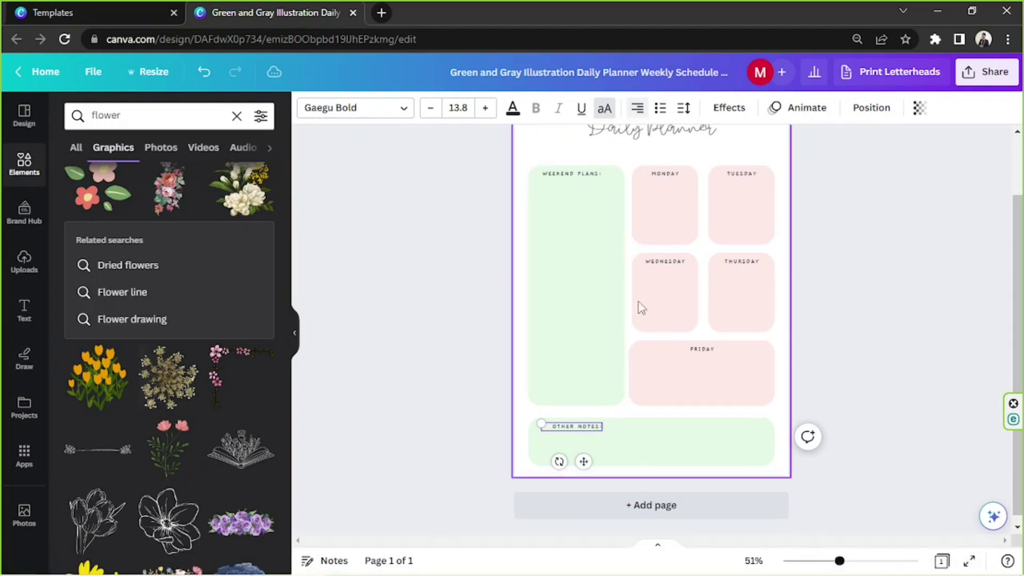
pyautogui.scroll(5, 668, 463)
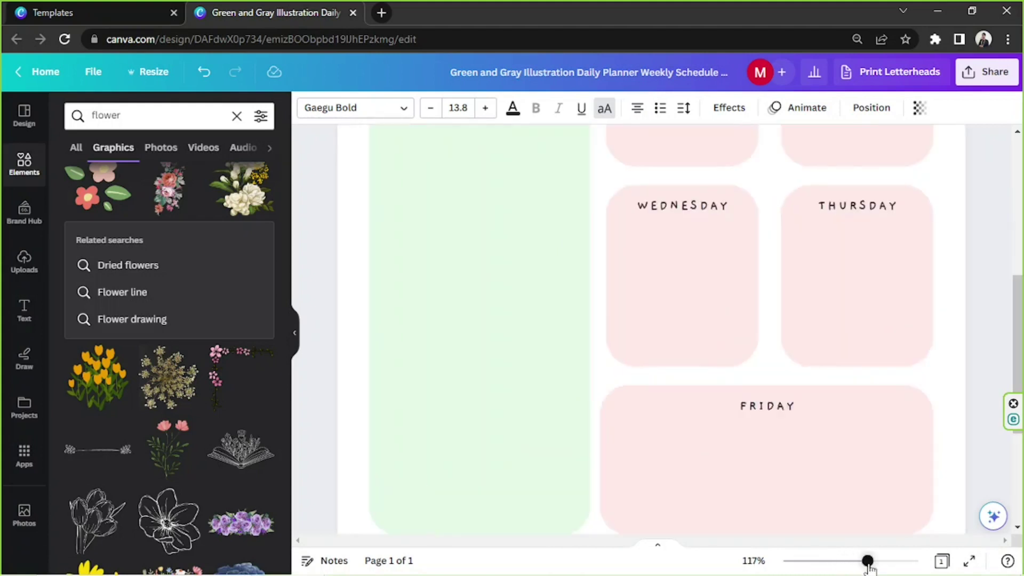
pyautogui.click(987, 296)
pyautogui.scroll(-5, 987, 296)
pyautogui.scroll(1, 667, 320)
# Search the graphics for "WATERCOLOR FLOWERS" and browse the results
pyautogui.scroll(-15, 150, 326)
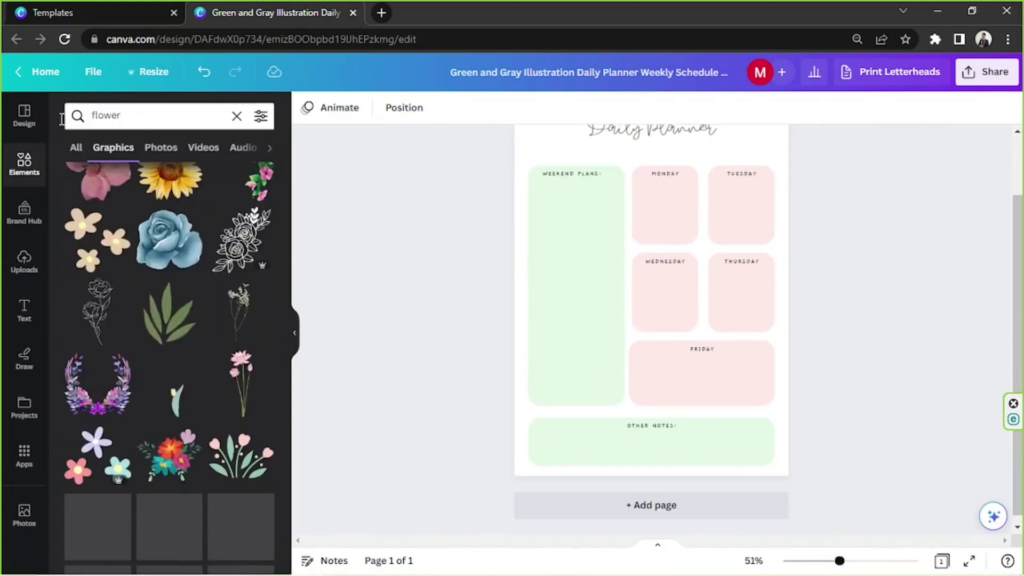
pyautogui.moveTo(126, 116); pyautogui.dragTo(42, 122)
pyautogui.write('WATERCOLOR FLOWERS')
pyautogui.press('Return')
pyautogui.scroll(-15, 144, 334)
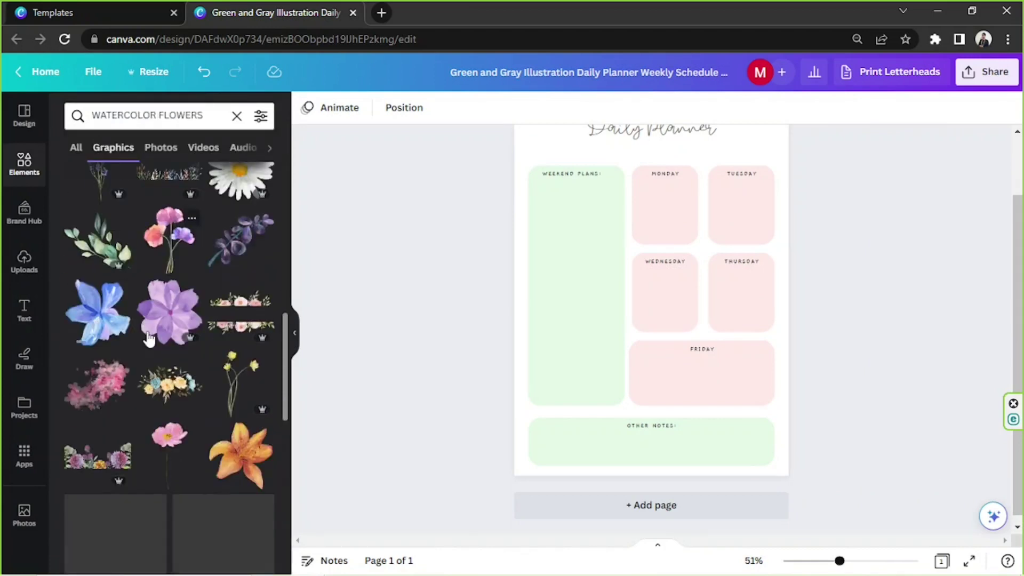
pyautogui.scroll(-15, 148, 327)
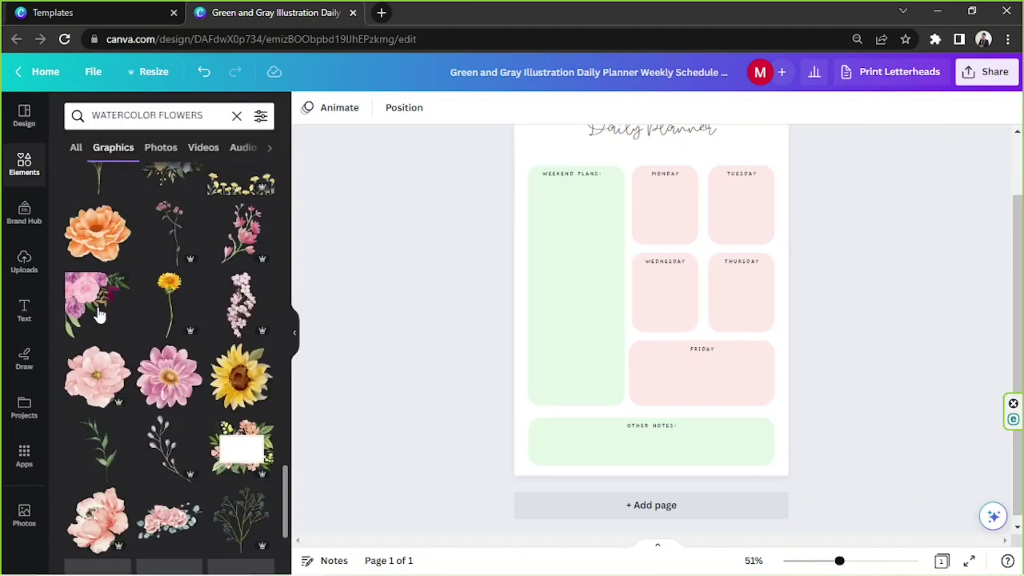
pyautogui.scroll(-15, 233, 322)
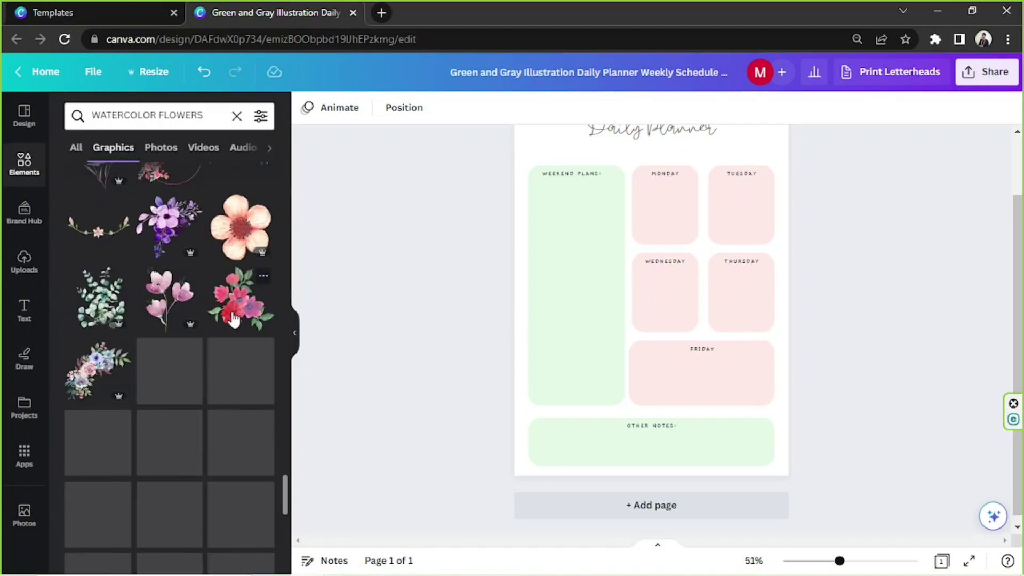
pyautogui.scroll(-15, 234, 318)
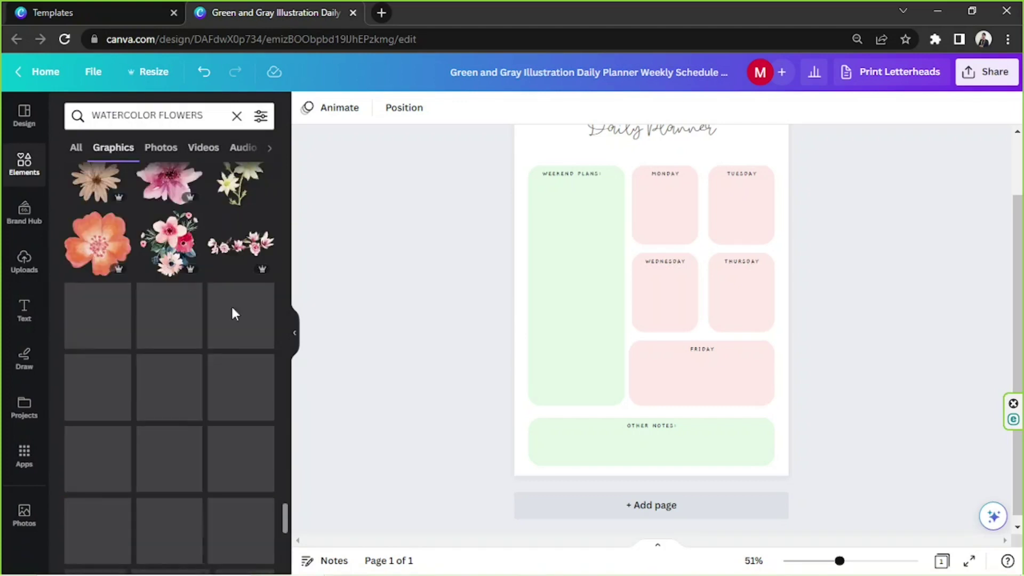
pyautogui.scroll(-15, 233, 312)
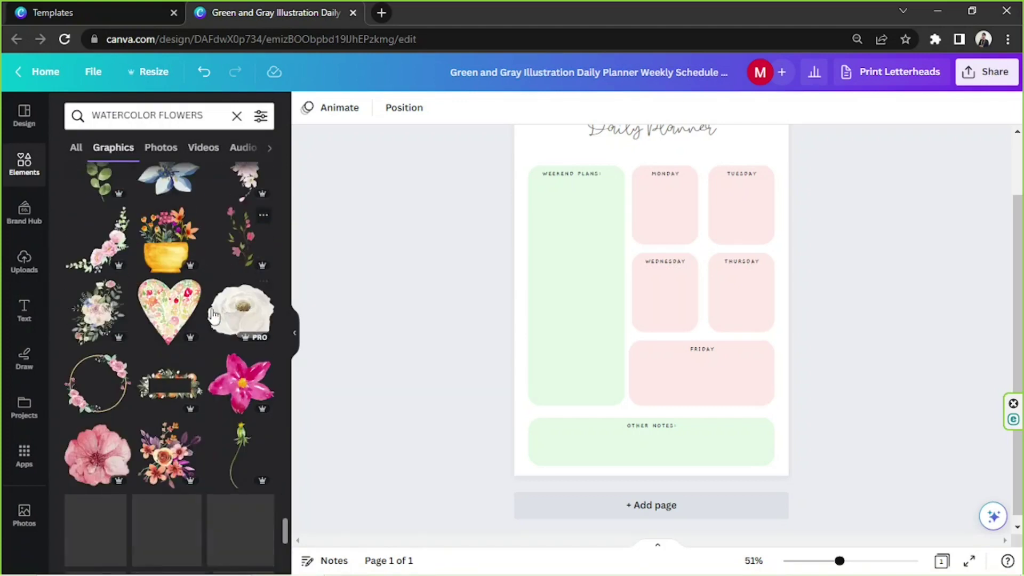
# Search the graphics for "WATERCOLOR LEAVES" and browse the results for a leaf branch
pyautogui.click(224, 109)
pyautogui.press('BackSpace')
pyautogui.press('BackSpace')
pyautogui.press('BackSpace')
pyautogui.press('BackSpace')
pyautogui.press('BackSpace')
pyautogui.press('BackSpace')
pyautogui.press('BackSpace')
pyautogui.write('LEAVES')
pyautogui.press('Return')
pyautogui.scroll(-5, 208, 320)
pyautogui.scroll(-10, 191, 305)
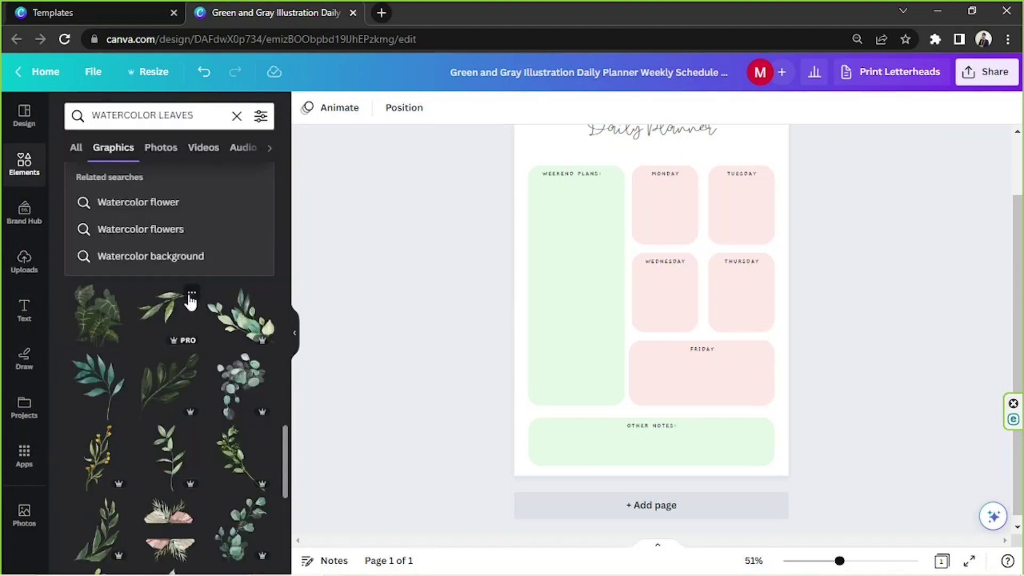
pyautogui.scroll(-4, 190, 303)
# Try a teal leaf branch at the page's lower-right corner, rotated nearly upright and layered behind the boxes
pyautogui.moveTo(167, 392); pyautogui.dragTo(832, 542)
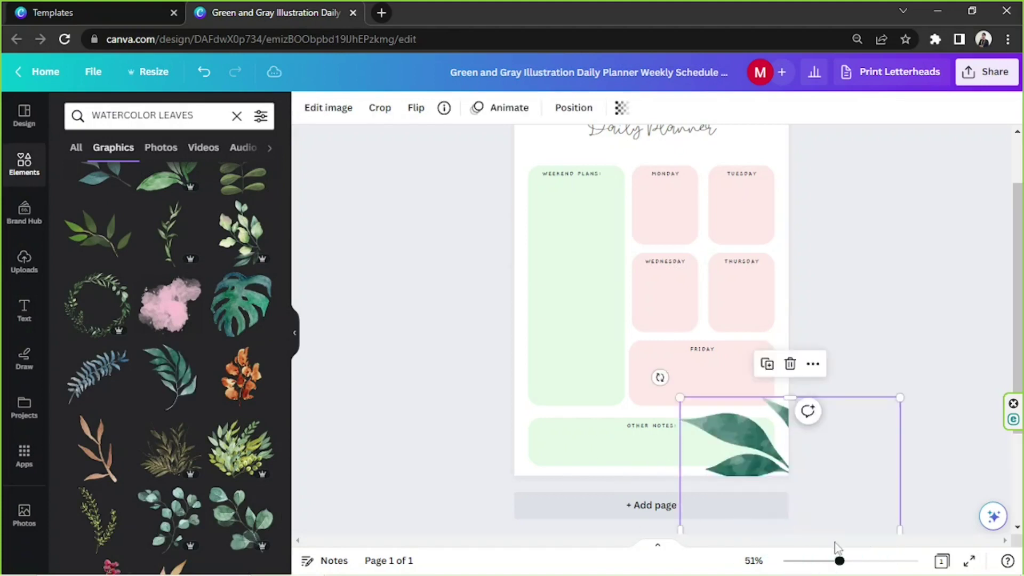
pyautogui.moveTo(763, 458); pyautogui.dragTo(705, 369)
pyautogui.moveTo(622, 309); pyautogui.dragTo(698, 401)
pyautogui.moveTo(803, 503); pyautogui.dragTo(786, 434)
pyautogui.moveTo(856, 420); pyautogui.dragTo(856, 414)
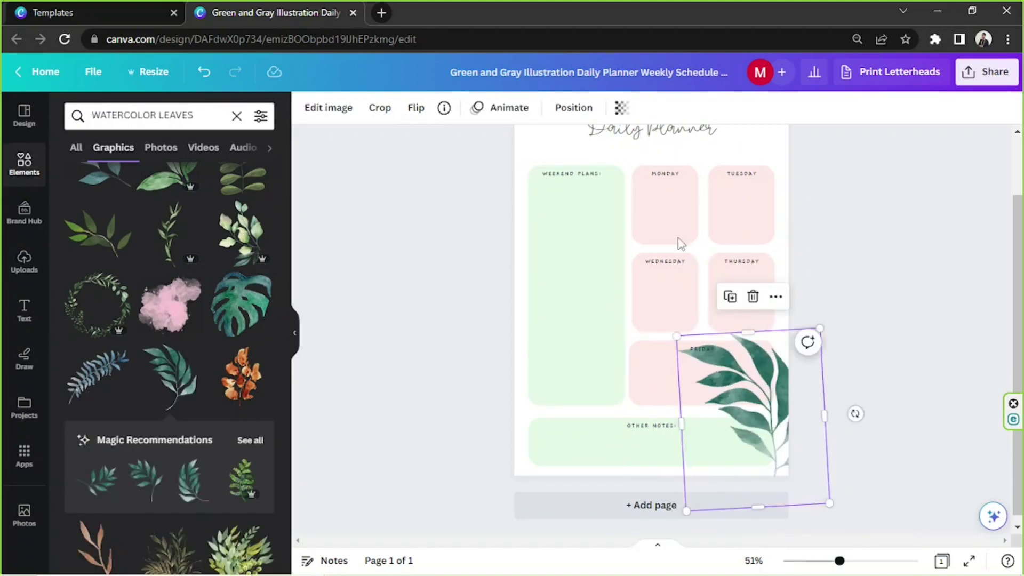
pyautogui.click(585, 115)
pyautogui.click(213, 169)
# Set the wide FRIDAY box's transparency to 95 and remove the teal leaf branch from the page
pyautogui.click(702, 373)
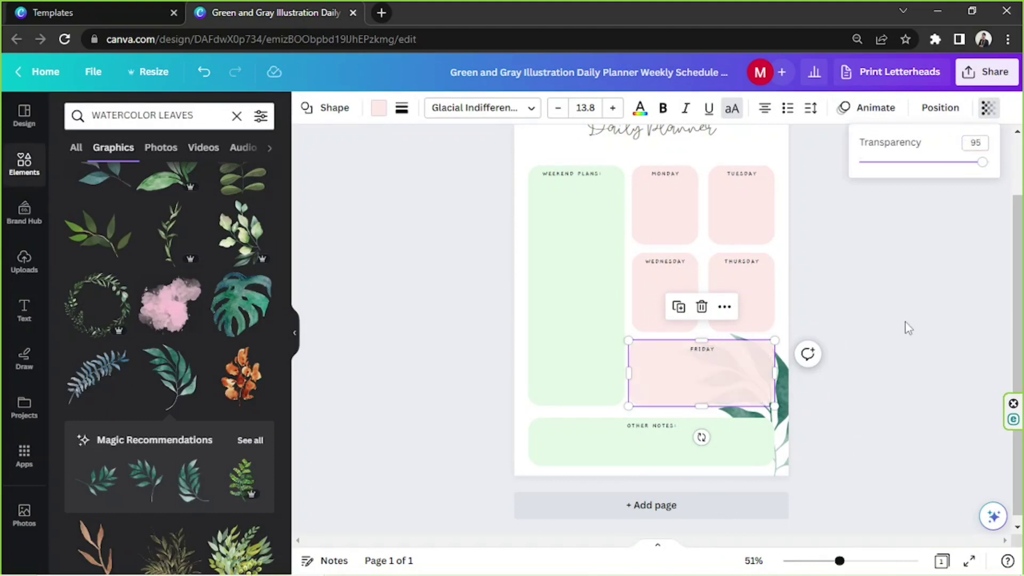
pyautogui.scroll(-7, 222, 373)
pyautogui.click(763, 302)
pyautogui.click(988, 108)
pyautogui.click(736, 371)
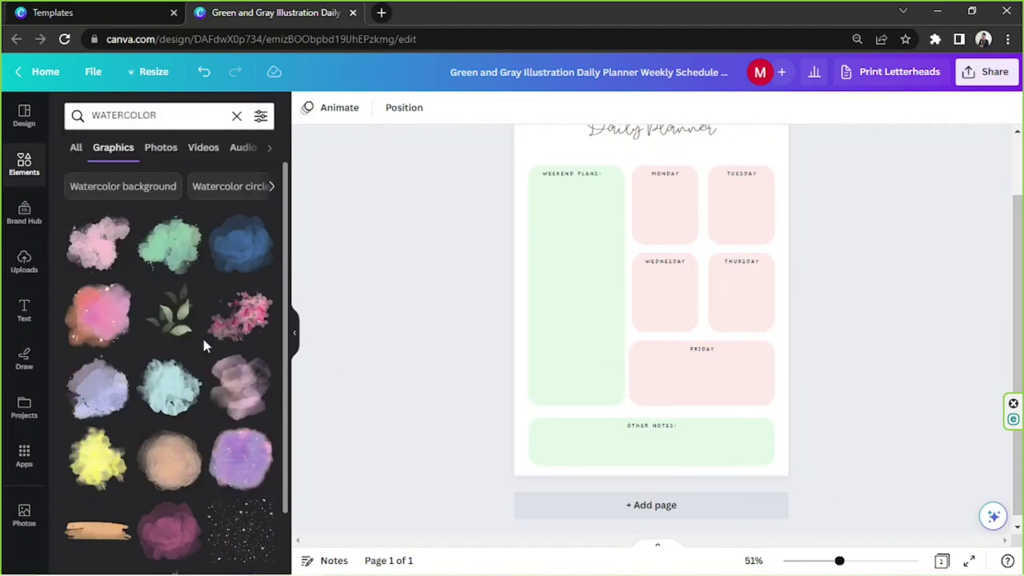
# Try one of the "WATERCOLOR" graphics on the planner page and delete it
pyautogui.scroll(-15, 138, 327)
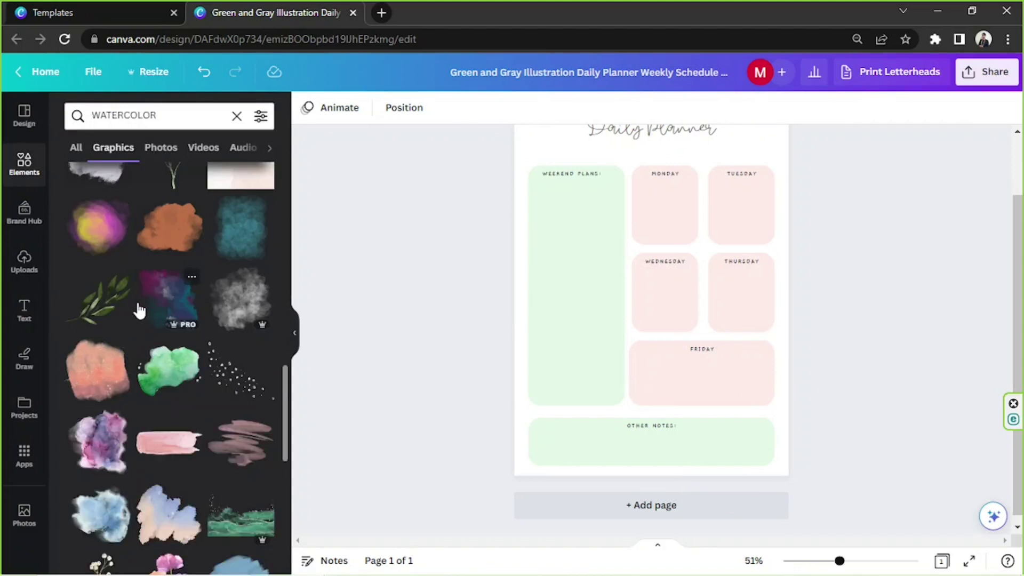
pyautogui.scroll(-10, 139, 307)
pyautogui.moveTo(119, 265); pyautogui.dragTo(610, 331)
pyautogui.press('Delete')
# Browse further through the "WATERCOLOR" graphics for a leaf to decorate the page
pyautogui.scroll(-5, 93, 415)
pyautogui.scroll(-10, 98, 400)
pyautogui.scroll(-10, 107, 385)
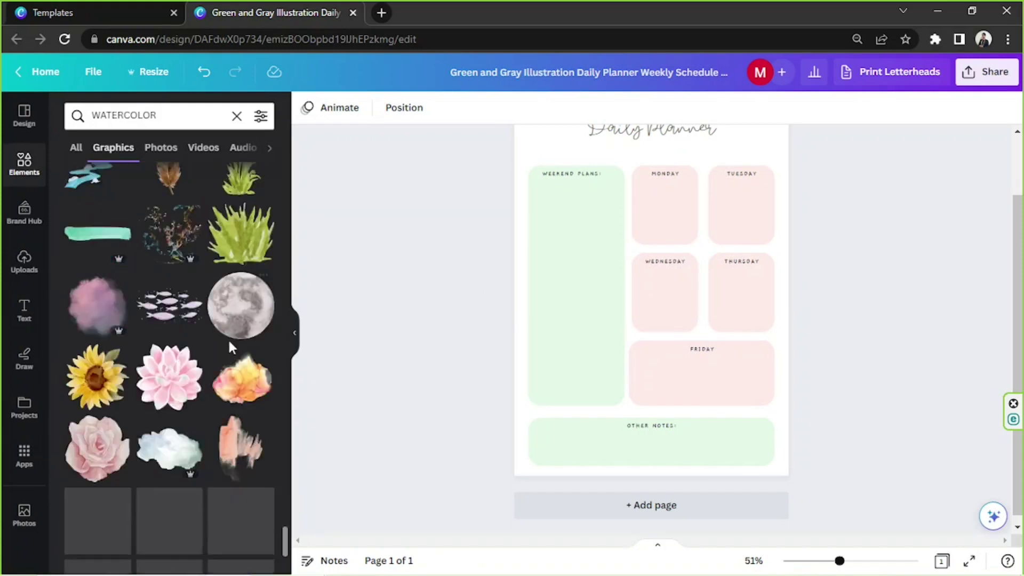
pyautogui.scroll(-10, 228, 348)
pyautogui.scroll(2, 312, 372)
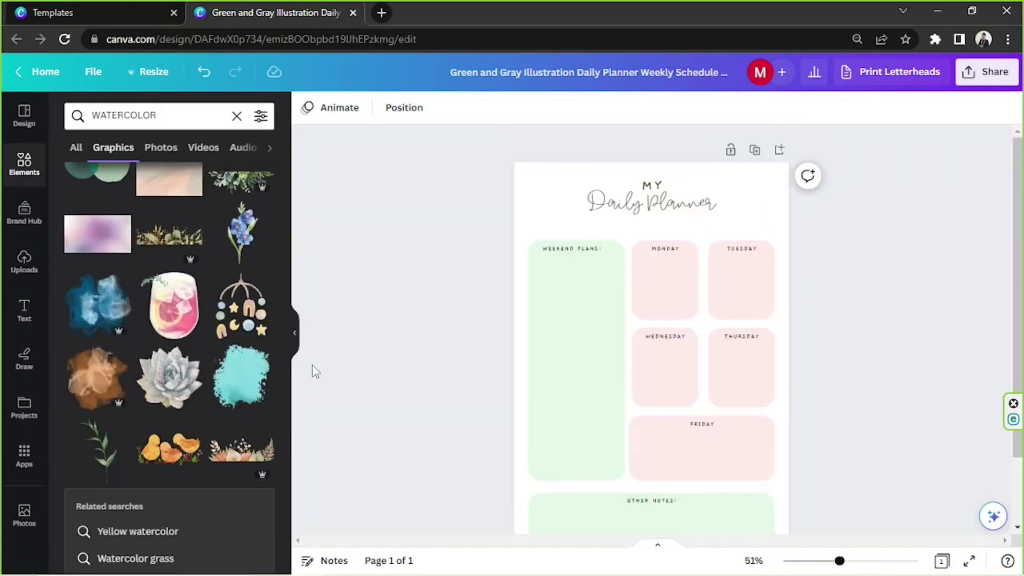
pyautogui.scroll(-2, 313, 371)
pyautogui.scroll(-10, 181, 401)
pyautogui.scroll(-10, 182, 401)
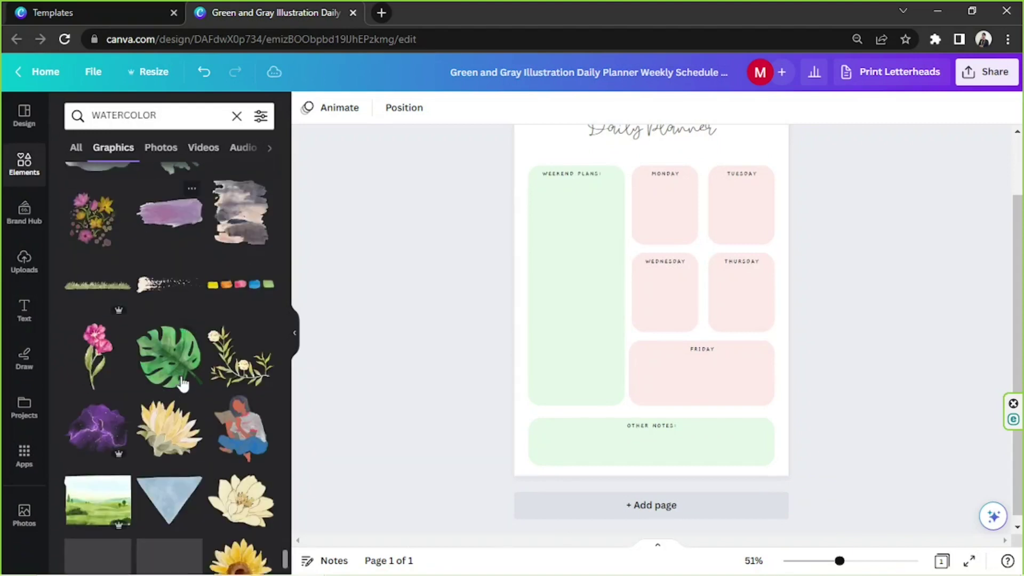
pyautogui.scroll(-2, 183, 384)
# Place the green monstera leaf at the page's lower-right corner behind the boxes, make it more transparent and enlarge it
pyautogui.moveTo(187, 222); pyautogui.dragTo(790, 433)
pyautogui.click(586, 114)
pyautogui.click(207, 170)
pyautogui.click(572, 114)
pyautogui.moveTo(581, 163); pyautogui.dragTo(567, 164)
pyautogui.scroll(-1, 914, 314)
pyautogui.moveTo(803, 480); pyautogui.dragTo(885, 555)
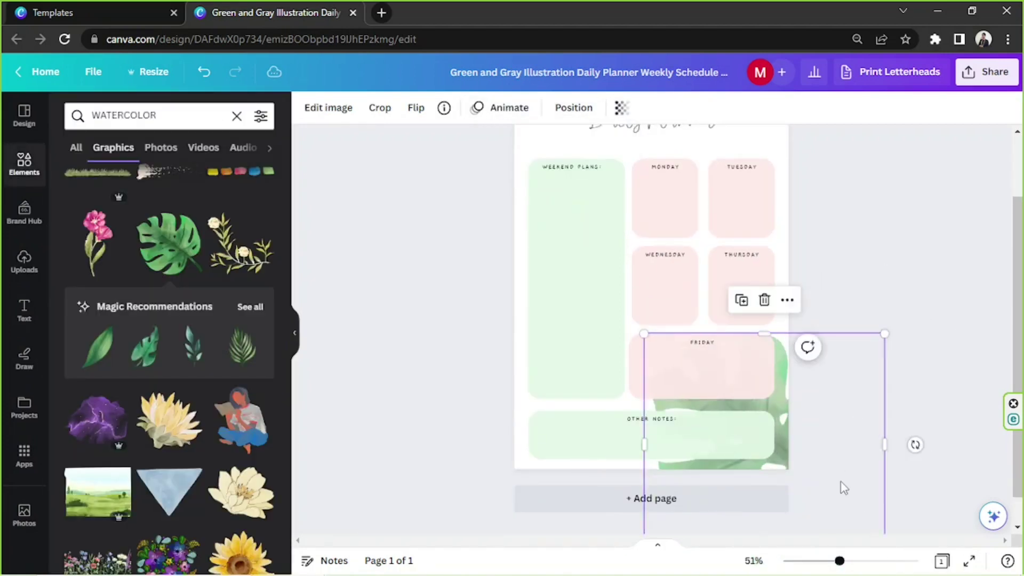
# Remove the monstera leaf from the page and search the graphics for "flower"
pyautogui.moveTo(842, 479); pyautogui.dragTo(793, 404)
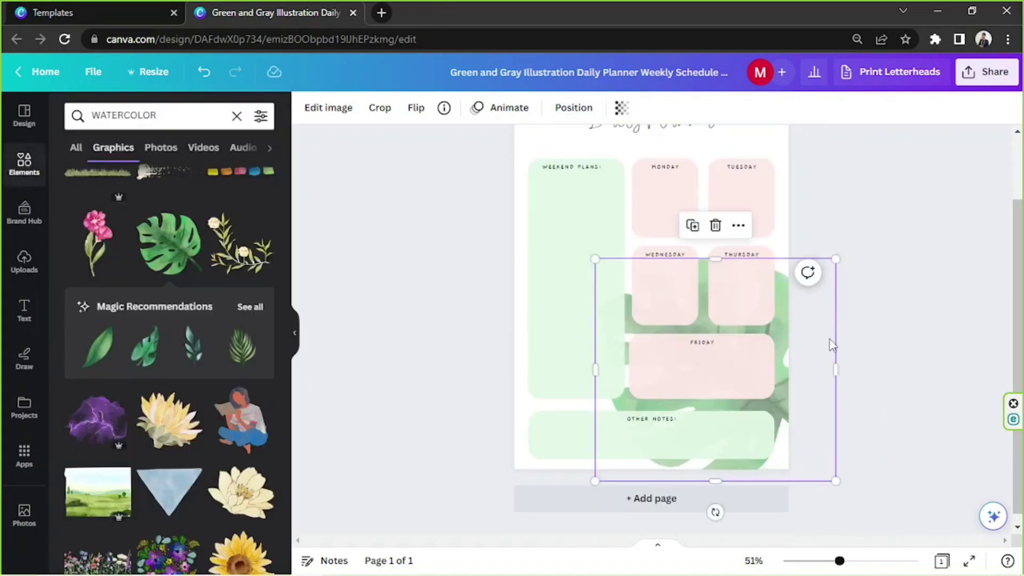
pyautogui.press('Delete')
pyautogui.tripleClick(107, 116)
pyautogui.write('flower')
pyautogui.press('Return')
pyautogui.scroll(-7, 234, 321)
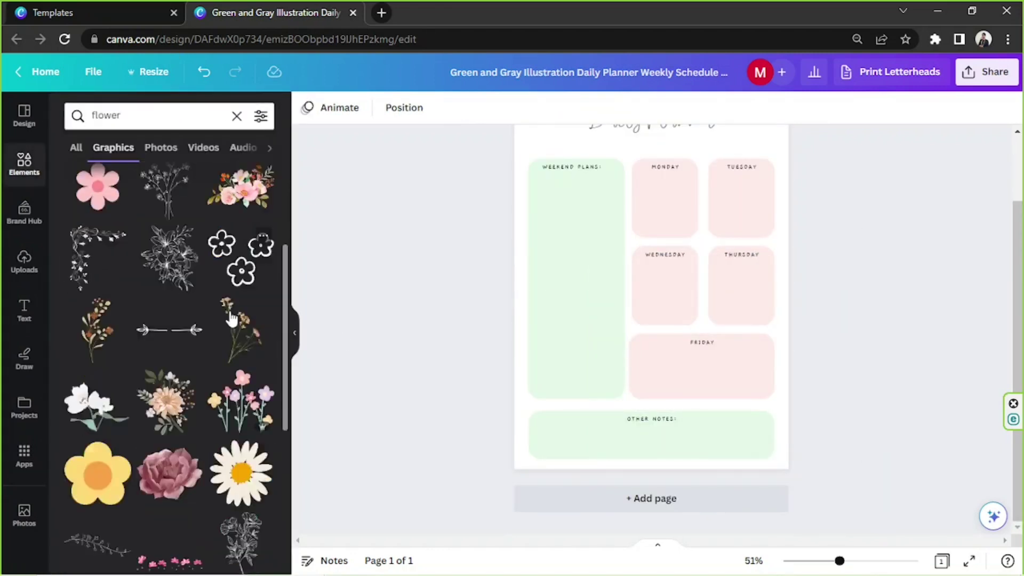
# Add the white daisy head with the yellow centre at the page's right edge, between the FRIDAY and OTHER NOTES boxes
pyautogui.moveTo(241, 303); pyautogui.dragTo(703, 447)
pyautogui.moveTo(745, 382); pyautogui.dragTo(693, 440)
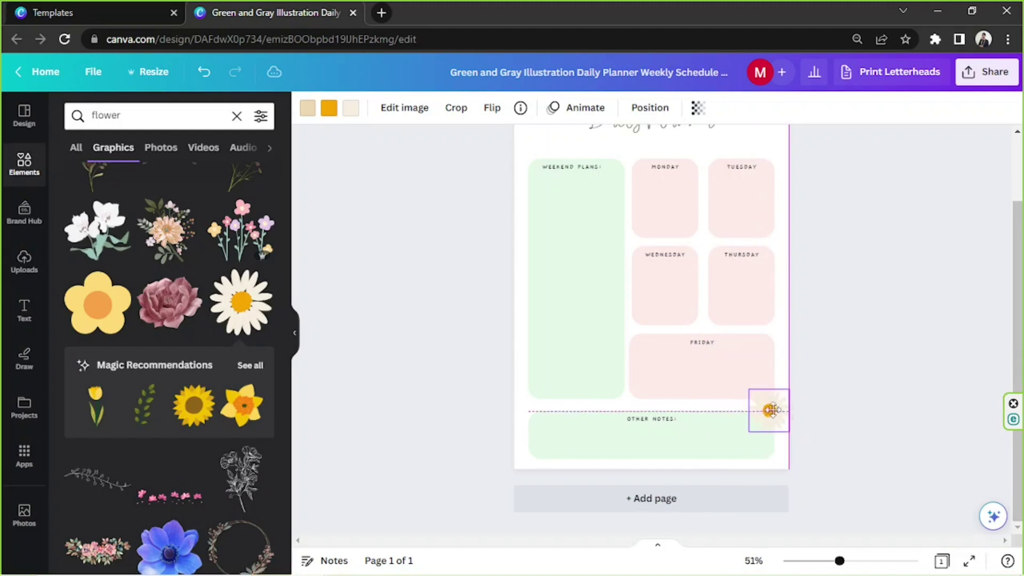
pyautogui.scroll(-2, 166, 251)
# Set the page's background to the custom greyish beige #D6CCC4
pyautogui.click(784, 165)
pyautogui.click(307, 108)
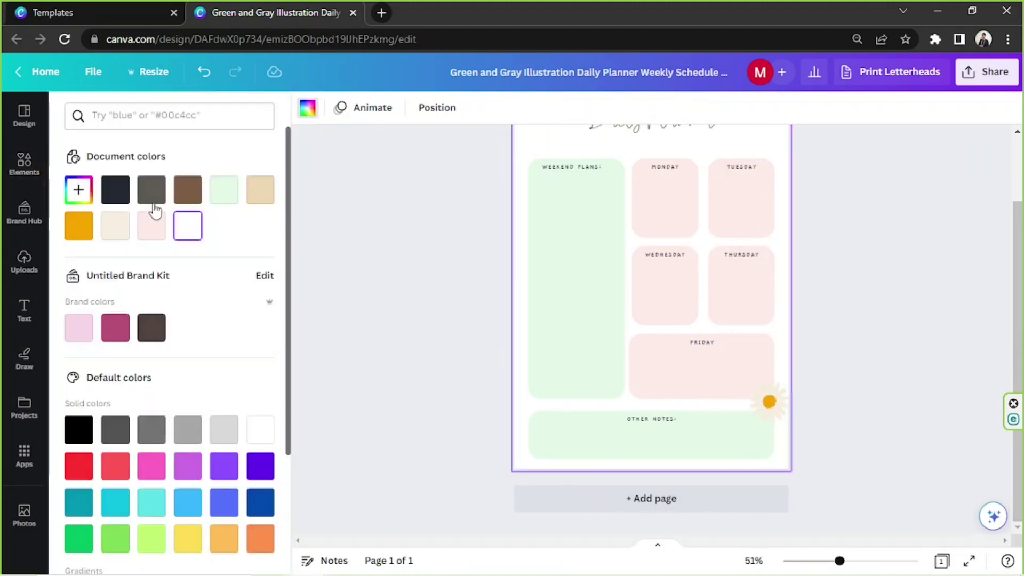
pyautogui.click(261, 190)
pyautogui.scroll(1, 405, 256)
pyautogui.click(115, 226)
pyautogui.scroll(-2, 231, 231)
pyautogui.scroll(2, 231, 231)
pyautogui.click(188, 191)
pyautogui.click(80, 192)
pyautogui.moveTo(162, 291); pyautogui.dragTo(84, 261)
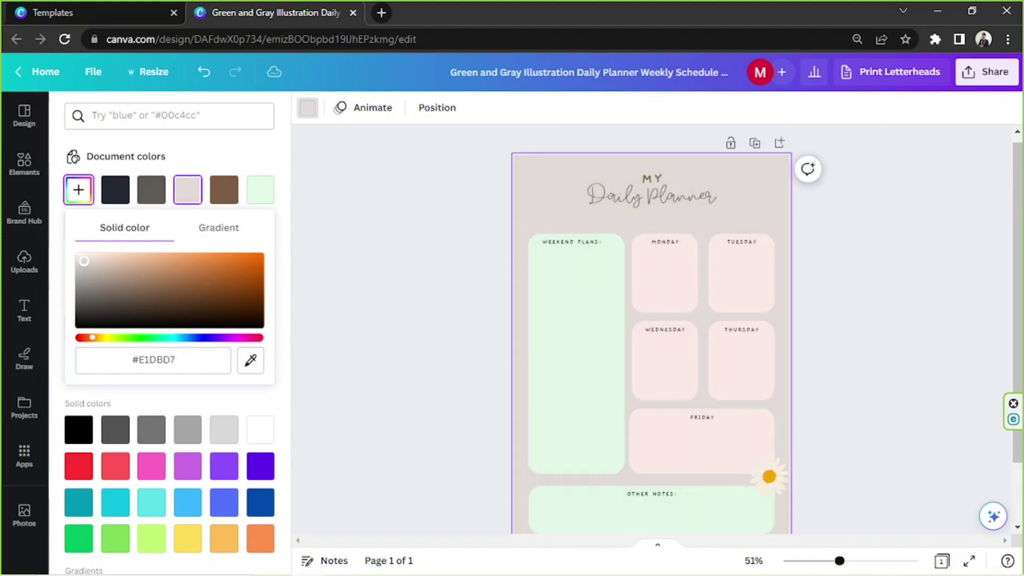
pyautogui.click(88, 265)
pyautogui.scroll(-2, 713, 365)
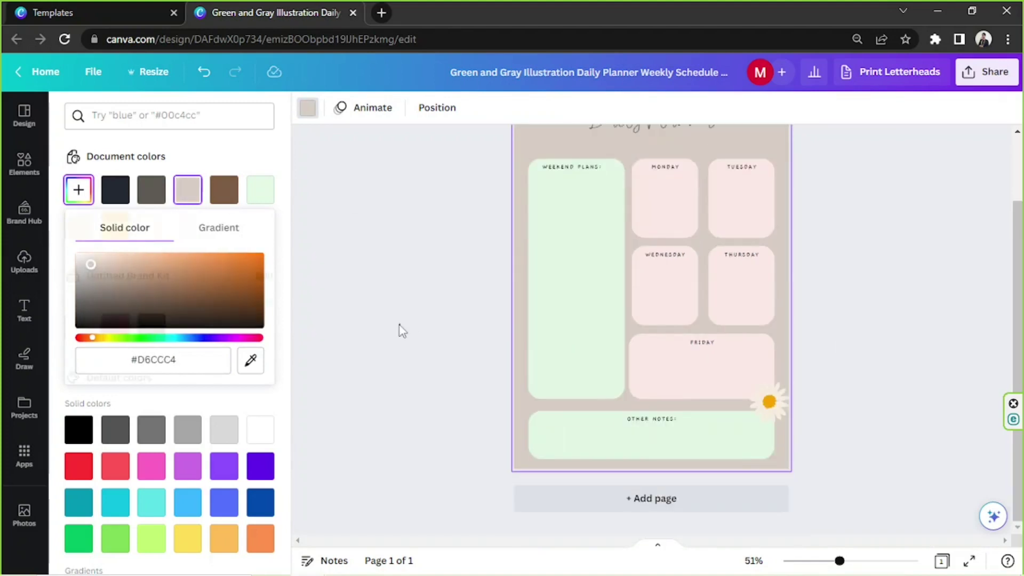
# Move the daisy to the page's upper-right corner beside the "Daily Planner" title
pyautogui.click(25, 165)
pyautogui.scroll(-2, 238, 314)
pyautogui.scroll(2, 694, 373)
pyautogui.moveTo(769, 476); pyautogui.dragTo(763, 179)
# Find the white daisy with a green stem among the flower graphics and place it at the page's lower-left corner
pyautogui.scroll(-10, 160, 347)
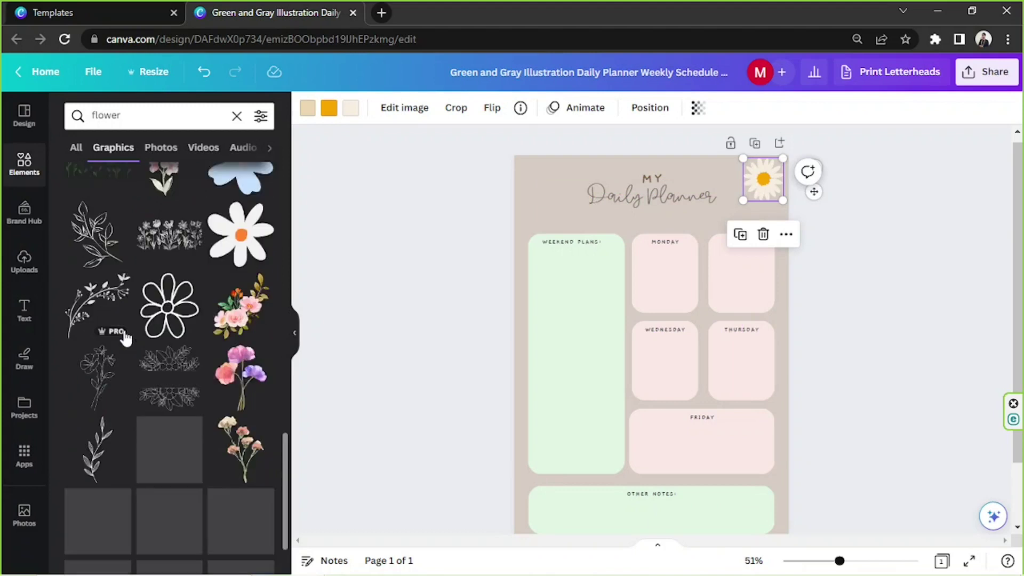
pyautogui.scroll(-10, 124, 323)
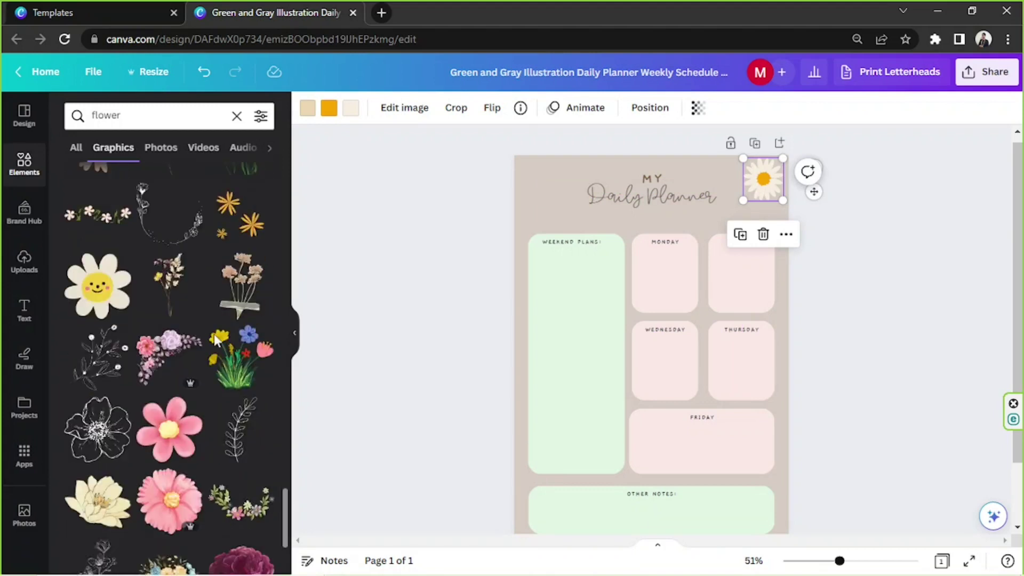
pyautogui.scroll(-10, 215, 344)
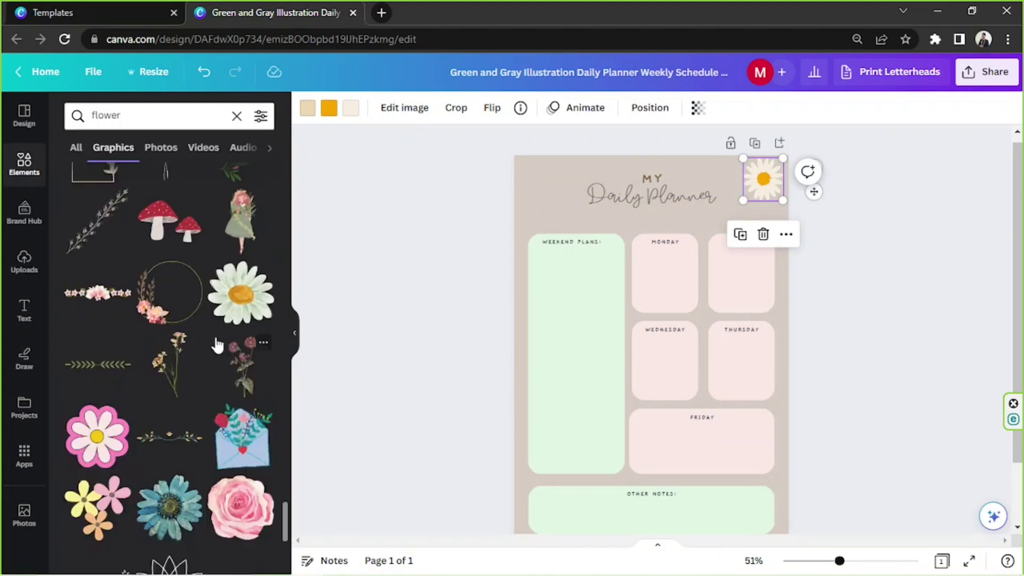
pyautogui.scroll(-2, 313, 450)
pyautogui.moveTo(238, 426); pyautogui.dragTo(654, 286)
pyautogui.scroll(2, 655, 286)
pyautogui.moveTo(727, 186); pyautogui.dragTo(536, 436)
pyautogui.scroll(-2, 603, 421)
pyautogui.click(842, 363)
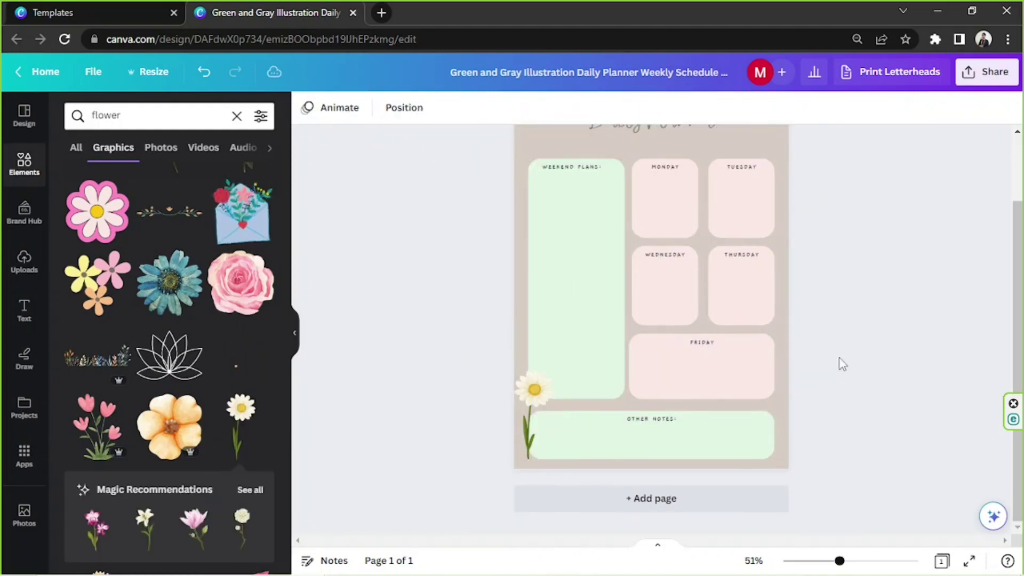
# Browse further through the flower graphics for another decoration for the page
pyautogui.scroll(2, 841, 363)
pyautogui.scroll(-3, 198, 393)
pyautogui.scroll(-10, 198, 392)
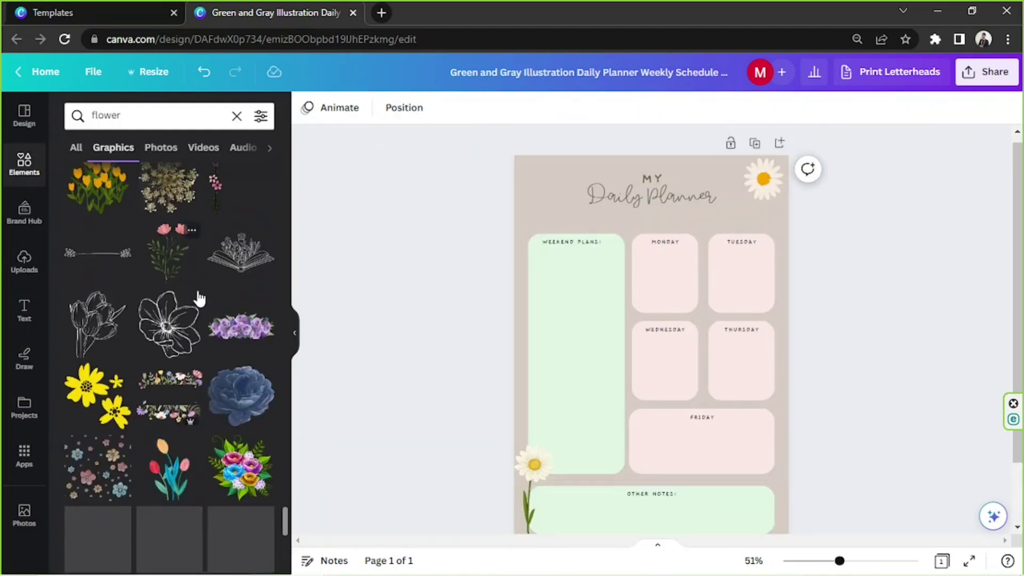
pyautogui.scroll(-10, 201, 299)
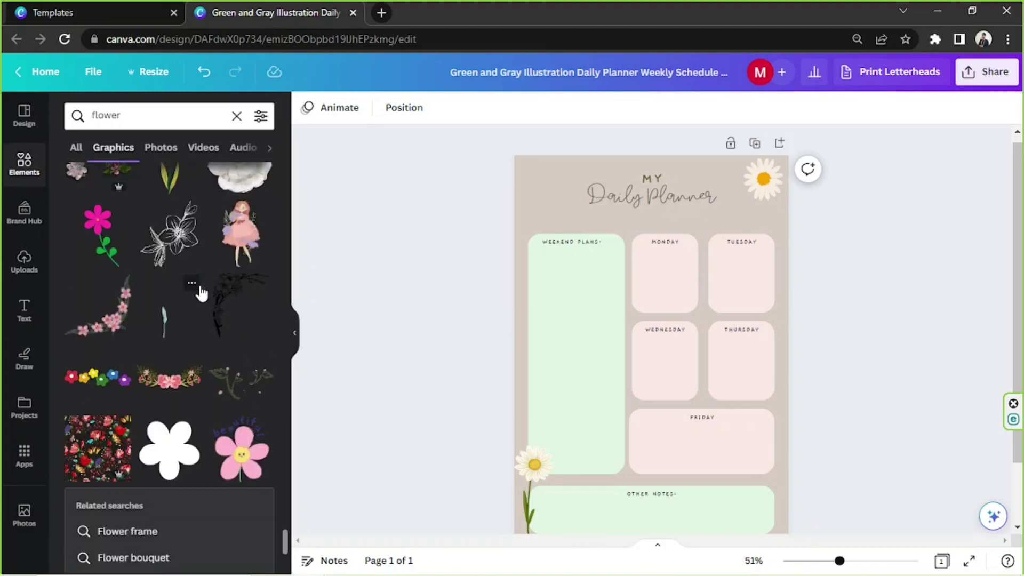
pyautogui.scroll(-15, 201, 294)
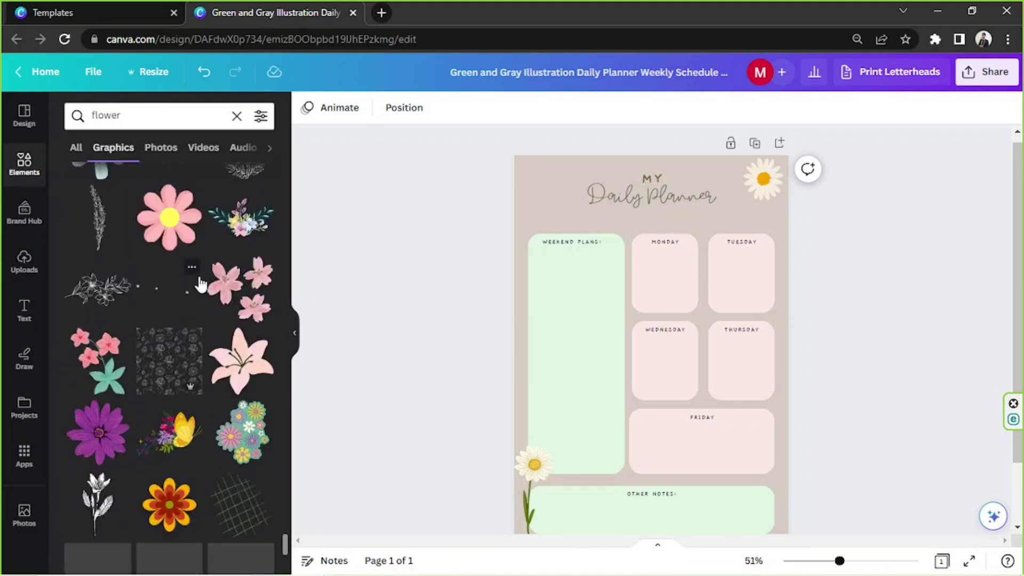
pyautogui.moveTo(240, 231); pyautogui.dragTo(549, 330)
pyautogui.scroll(-10, 92, 382)
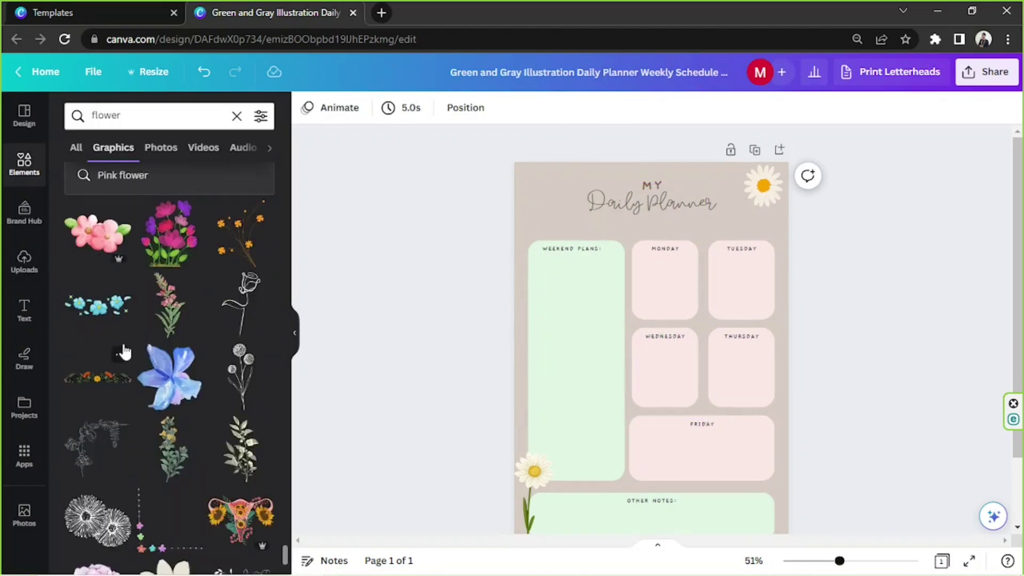
pyautogui.scroll(-2, 182, 221)
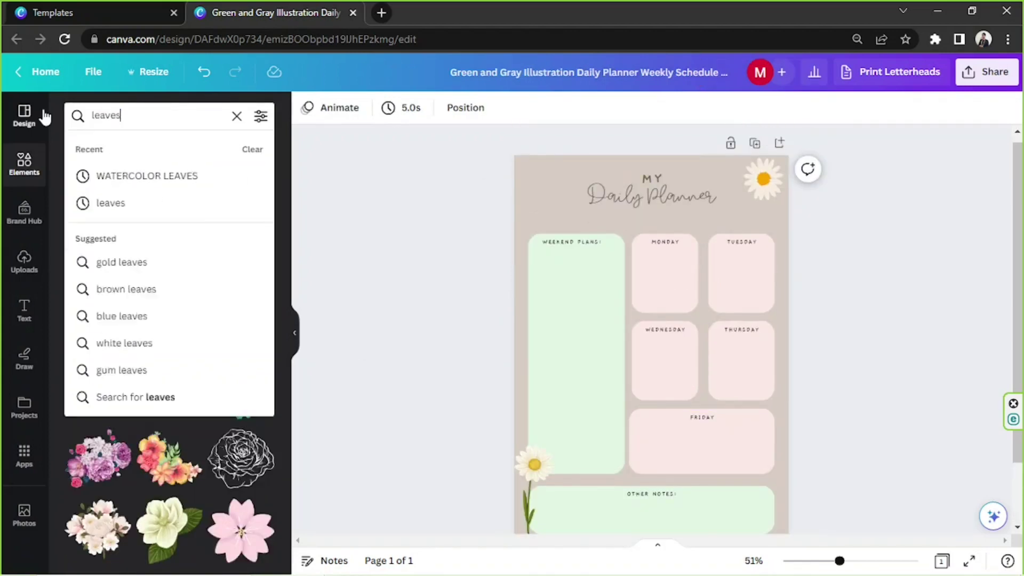
# Search the graphics for "leaves" and place a leafy branch, scaled down and rotated, near the page's upper-right corner
pyautogui.press('Return')
pyautogui.click(170, 315)
pyautogui.moveTo(686, 427); pyautogui.dragTo(653, 354)
pyautogui.moveTo(623, 385); pyautogui.dragTo(707, 302)
pyautogui.moveTo(660, 319); pyautogui.dragTo(751, 173)
pyautogui.moveTo(728, 172); pyautogui.dragTo(738, 166)
pyautogui.moveTo(789, 153)
pyautogui.mouseDown()
pyautogui.moveTo(783, 168)
pyautogui.moveTo(785, 139)
pyautogui.mouseUp()
# Recolor the leaf branch in a muted brown that matches the beige background
pyautogui.click(307, 108)
pyautogui.click(224, 190)
pyautogui.click(115, 226)
pyautogui.click(260, 189)
pyautogui.click(151, 412)
pyautogui.moveTo(785, 138); pyautogui.dragTo(788, 145)
pyautogui.click(224, 190)
pyautogui.click(307, 109)
pyautogui.click(308, 112)
pyautogui.click(78, 189)
pyautogui.moveTo(152, 251); pyautogui.dragTo(121, 239)
pyautogui.click(817, 258)
# Adjust the leaf branch beside the daisy, duplicate it and flip the copy
pyautogui.moveTo(788, 145); pyautogui.dragTo(789, 145)
pyautogui.moveTo(689, 166); pyautogui.dragTo(686, 165)
pyautogui.moveTo(727, 167); pyautogui.dragTo(777, 199)
pyautogui.click(704, 228)
pyautogui.moveTo(844, 186); pyautogui.dragTo(838, 137)
pyautogui.click(611, 111)
pyautogui.click(611, 111)
pyautogui.click(450, 109)
pyautogui.click(469, 142)
# Rotate the copied leaf branch and place it at the page's right edge, just below the daisy
pyautogui.moveTo(780, 221); pyautogui.dragTo(789, 216)
pyautogui.moveTo(832, 149); pyautogui.dragTo(820, 139)
pyautogui.moveTo(792, 218); pyautogui.dragTo(800, 204)
pyautogui.moveTo(829, 128); pyautogui.dragTo(830, 113)
pyautogui.click(849, 227)
# Enlarge the "Daily Planner" title and recentre it under the "MY" text at the head of the page
pyautogui.scroll(-2, 759, 260)
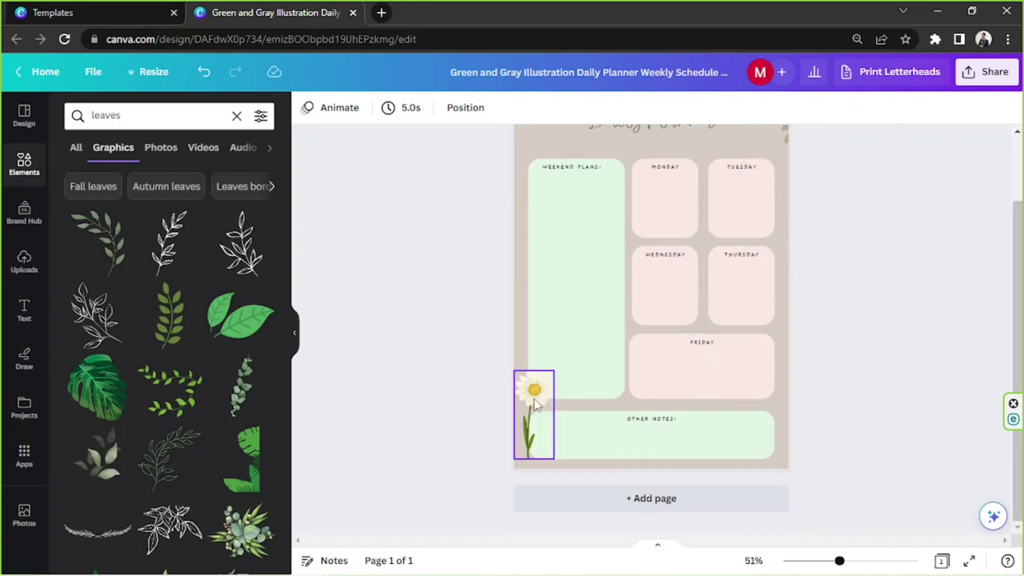
pyautogui.scroll(-15, 193, 376)
pyautogui.scroll(15, 183, 347)
pyautogui.scroll(3, 917, 425)
pyautogui.click(709, 220)
pyautogui.moveTo(707, 215); pyautogui.dragTo(689, 221)
pyautogui.click(653, 185)
pyautogui.moveTo(664, 176); pyautogui.dragTo(671, 171)
pyautogui.moveTo(704, 200); pyautogui.dragTo(703, 204)
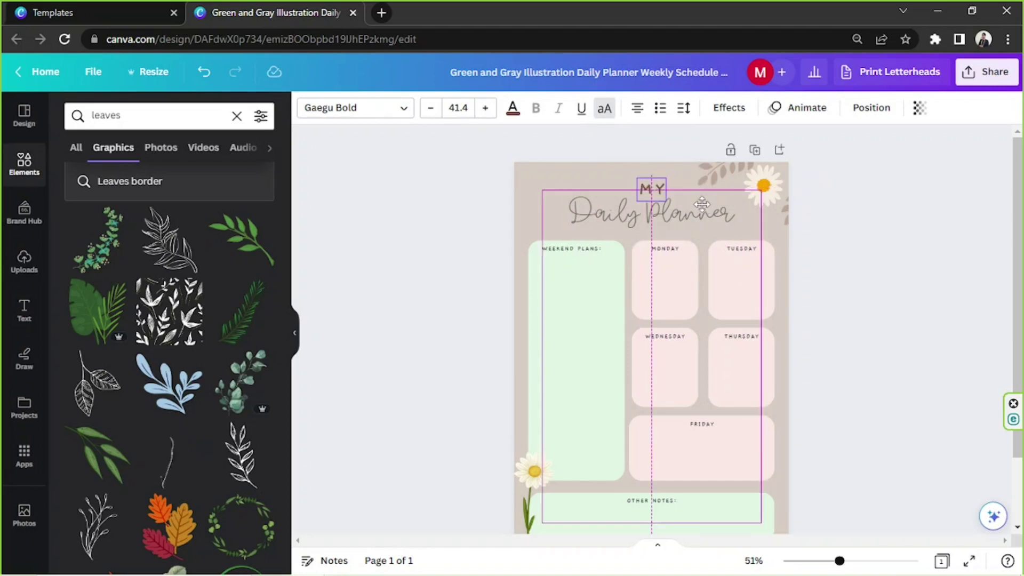
pyautogui.click(887, 229)
# Search the graphics for "pattern" and add the grid pattern, enlarged to cover the whole page
pyautogui.moveTo(839, 561); pyautogui.dragTo(833, 561)
pyautogui.click(155, 116)
pyautogui.write('pattern')
pyautogui.press('Return')
pyautogui.moveTo(176, 336); pyautogui.dragTo(541, 158)
pyautogui.moveTo(615, 229); pyautogui.dragTo(886, 501)
pyautogui.moveTo(811, 415); pyautogui.dragTo(772, 414)
pyautogui.click(882, 227)
# Send the grid pattern behind the boxes, text and flowers
pyautogui.click(462, 112)
pyautogui.scroll(-10, 208, 275)
pyautogui.scroll(10, 211, 256)
pyautogui.click(212, 151)
pyautogui.click(553, 163)
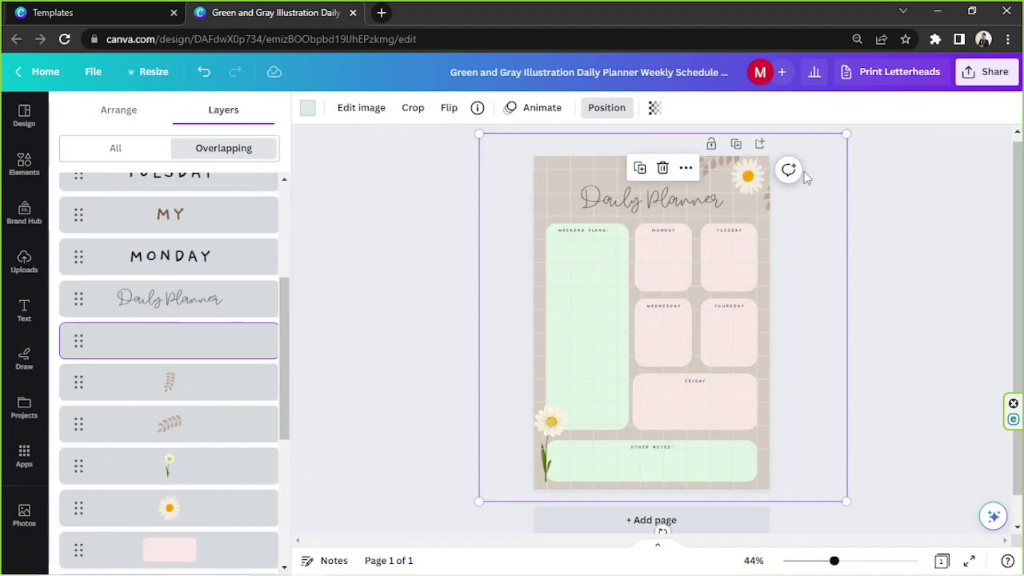
pyautogui.click(109, 112)
pyautogui.click(940, 329)
# Recolor the grid pattern's lines in a light brown
pyautogui.click(537, 164)
pyautogui.click(308, 108)
pyautogui.click(154, 374)
pyautogui.click(225, 190)
pyautogui.click(919, 278)
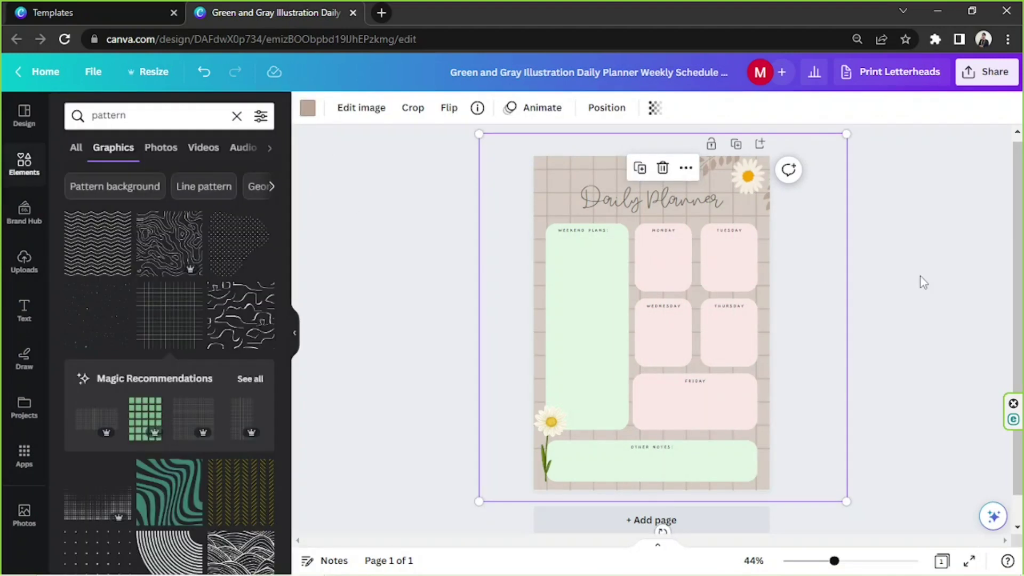
# Nudge the FRIDAY box slightly to line it up with the boxes above it
pyautogui.moveTo(694, 397); pyautogui.dragTo(697, 398)
pyautogui.click(926, 382)
pyautogui.moveTo(835, 561)
pyautogui.mouseDown()
pyautogui.moveTo(864, 560)
pyautogui.moveTo(828, 561)
pyautogui.moveTo(845, 561)
pyautogui.mouseUp()
pyautogui.click(651, 486)
pyautogui.click(894, 424)
# Set the "WEEKEND PLANS:" label's font size to 15 and collapse the side panel to show the whole planner
pyautogui.click(562, 197)
pyautogui.click(462, 106)
pyautogui.write('15')
pyautogui.press('Return')
pyautogui.scroll(5, 510, 312)
pyautogui.click(511, 312)
pyautogui.click(937, 224)
pyautogui.moveTo(862, 560); pyautogui.dragTo(837, 561)
pyautogui.scroll(-2, 865, 343)
pyautogui.click(294, 332)
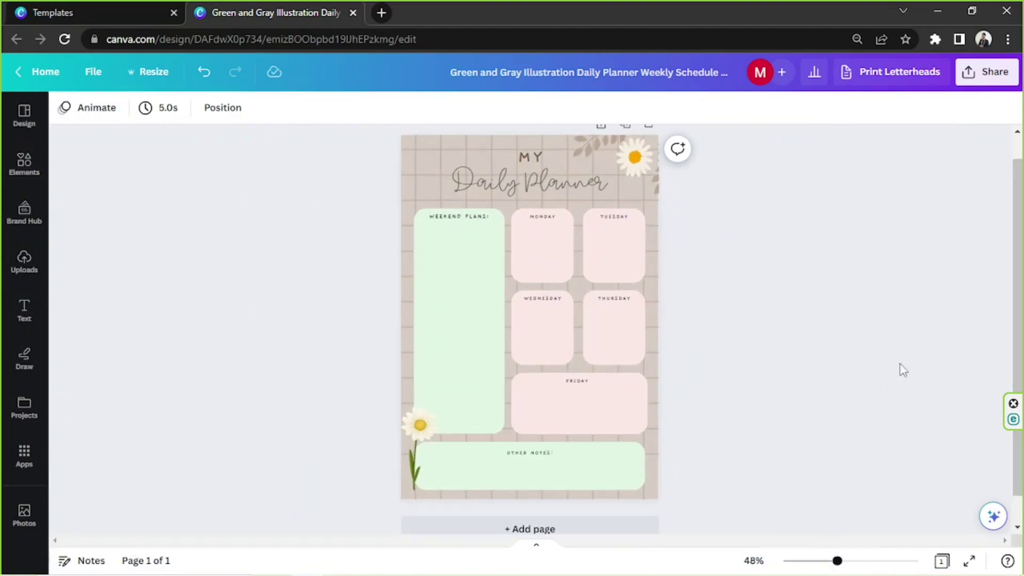
# Download the planner design as a PNG at size 1 (1,414 × 2,000 px)
pyautogui.click(992, 74)
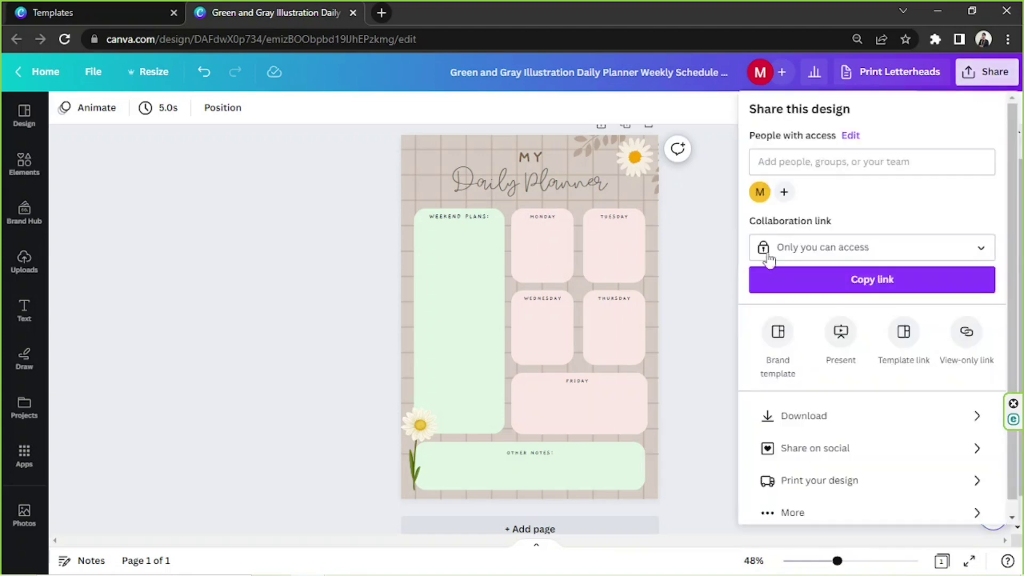
pyautogui.click(809, 419)
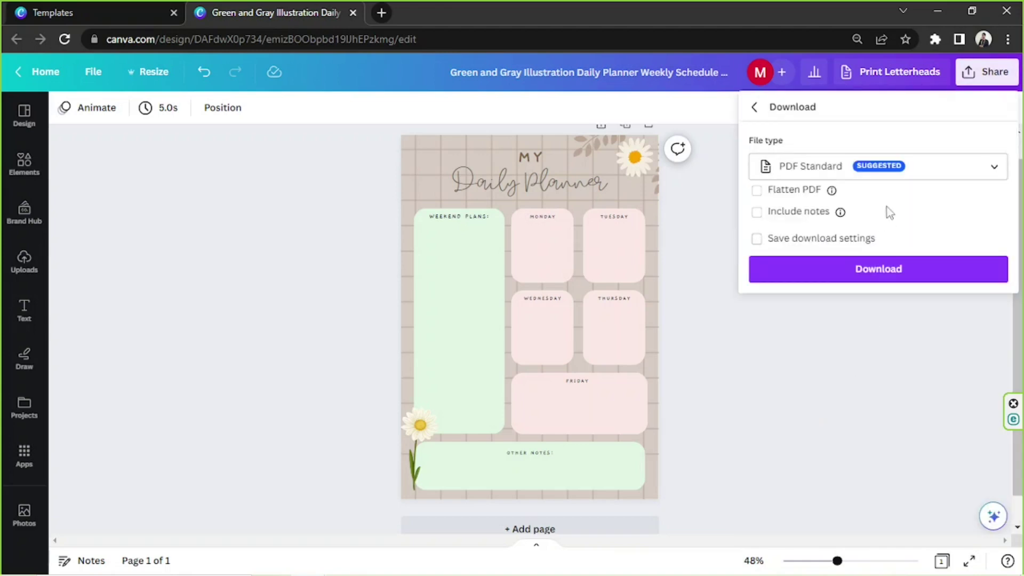
pyautogui.click(890, 171)
pyautogui.click(816, 249)
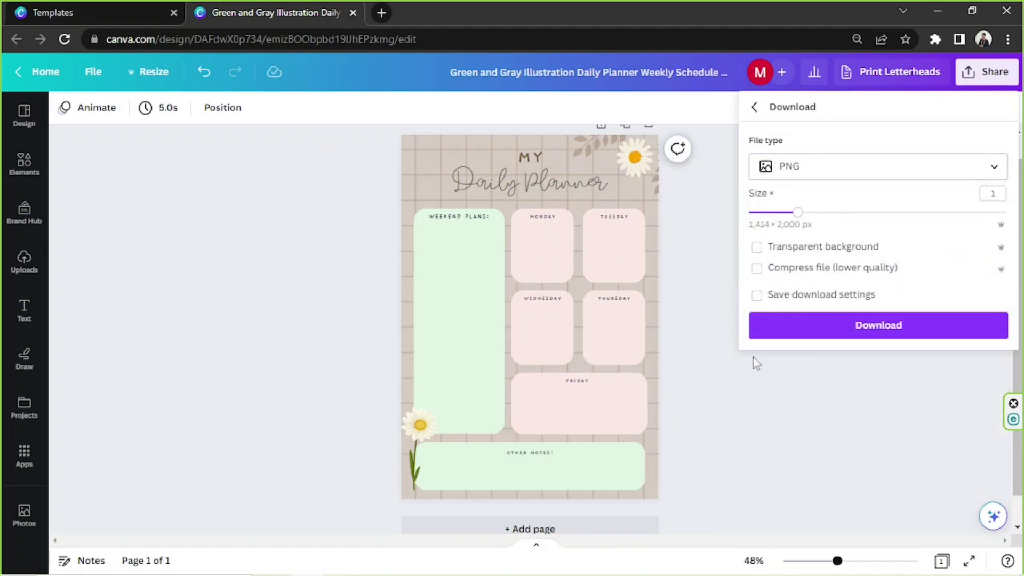
pyautogui.click(875, 331)
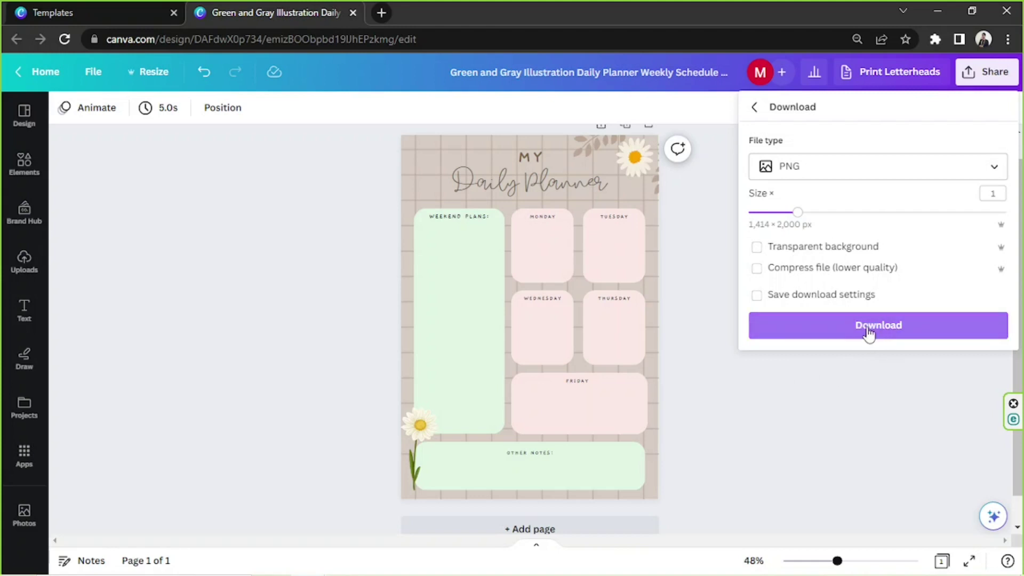